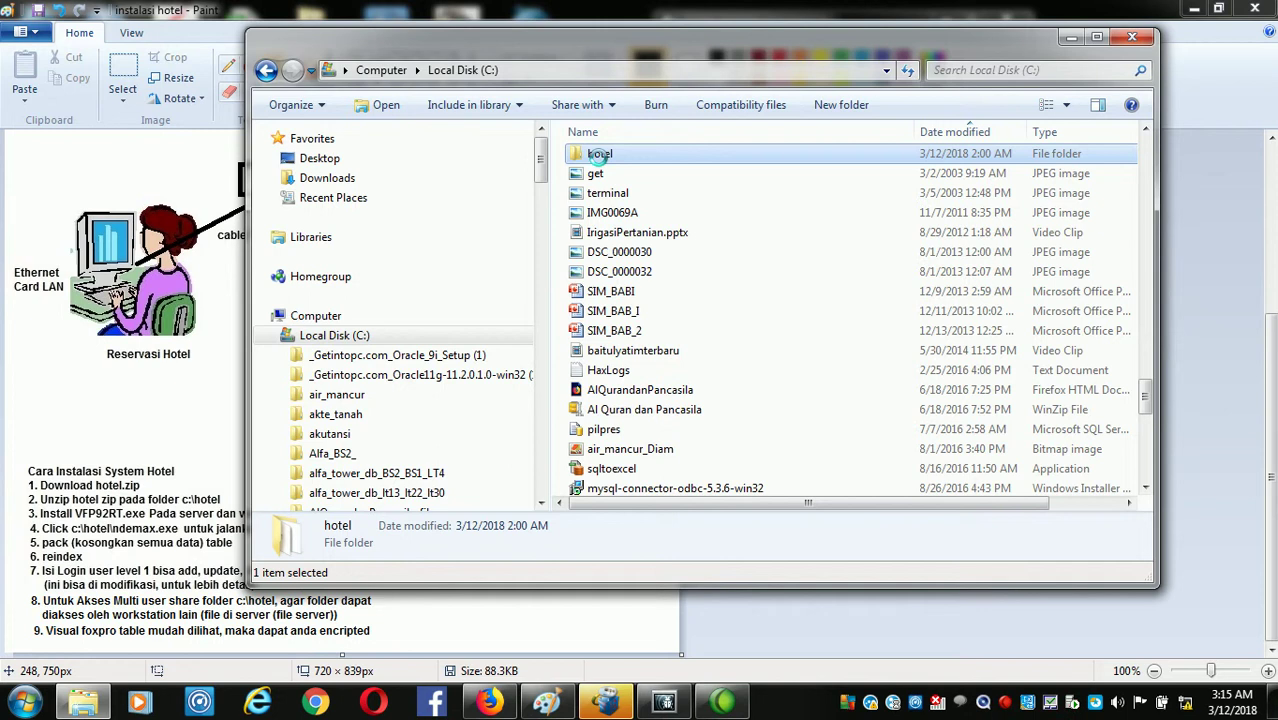
- Open the network sharing settings of the hotel folder on drive C: and add Everyone to the people it is shared with
right_click(598, 157)
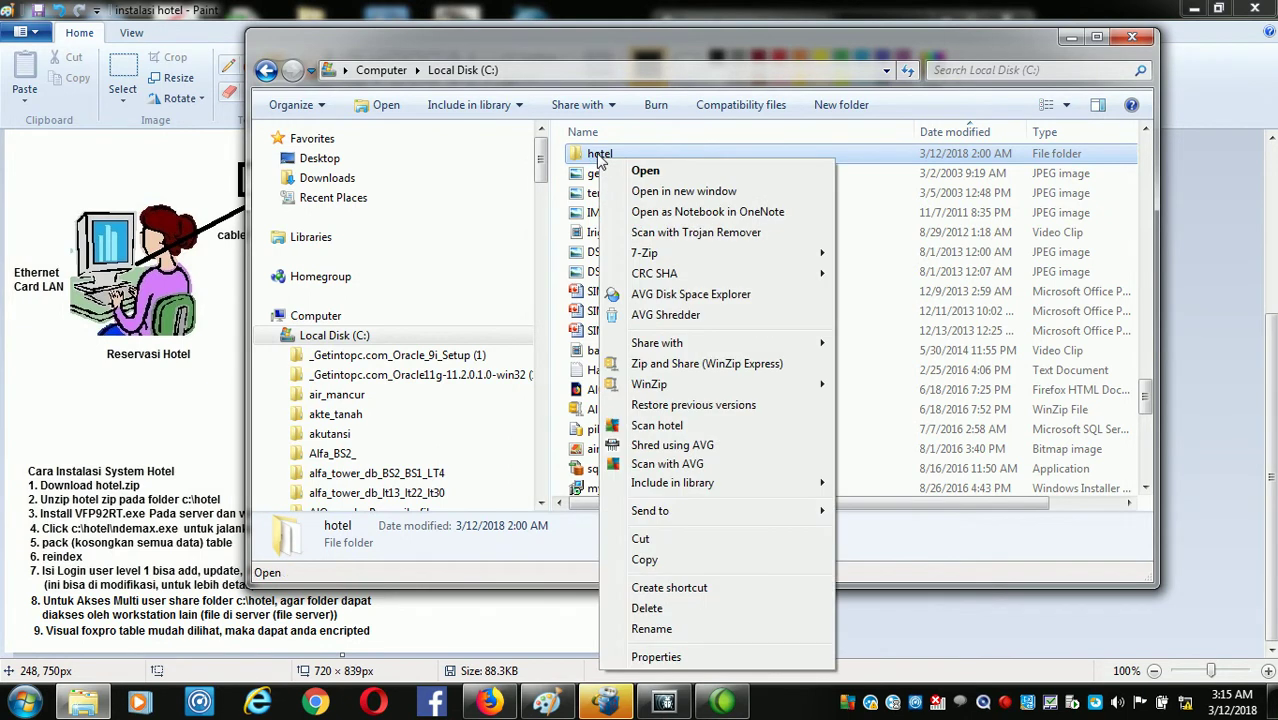
left_click(656, 658)
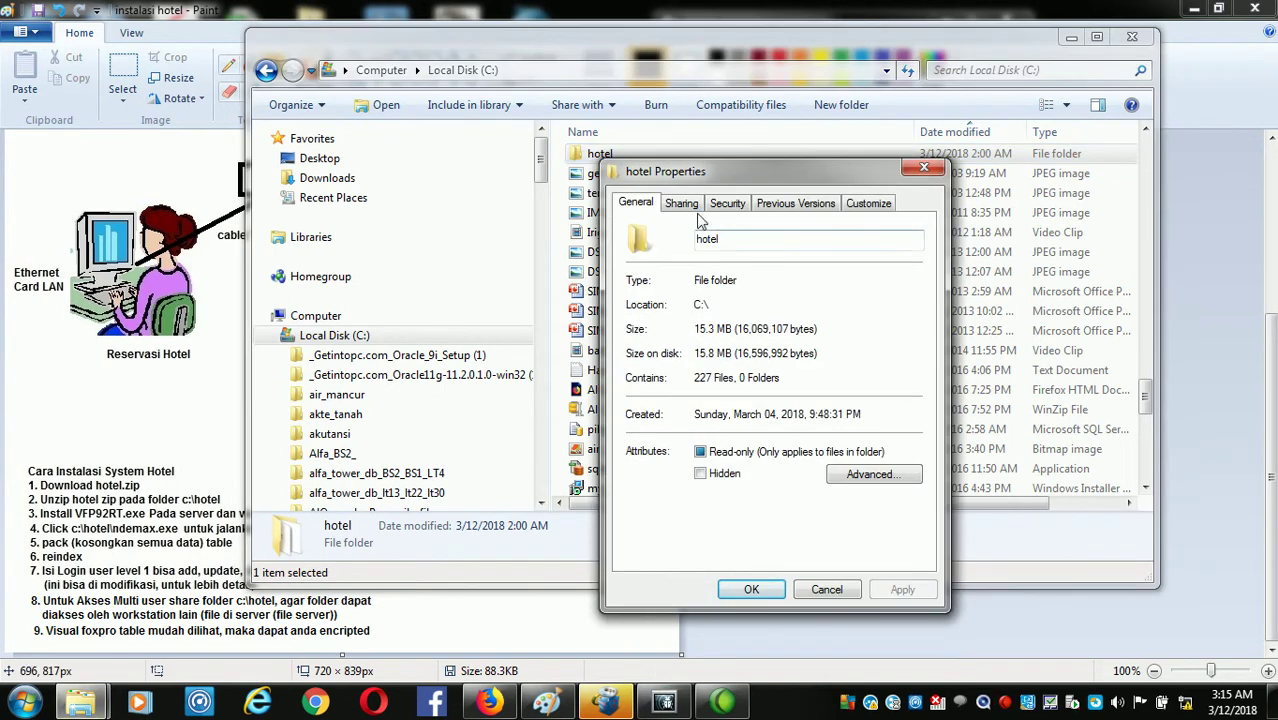
left_click(684, 204)
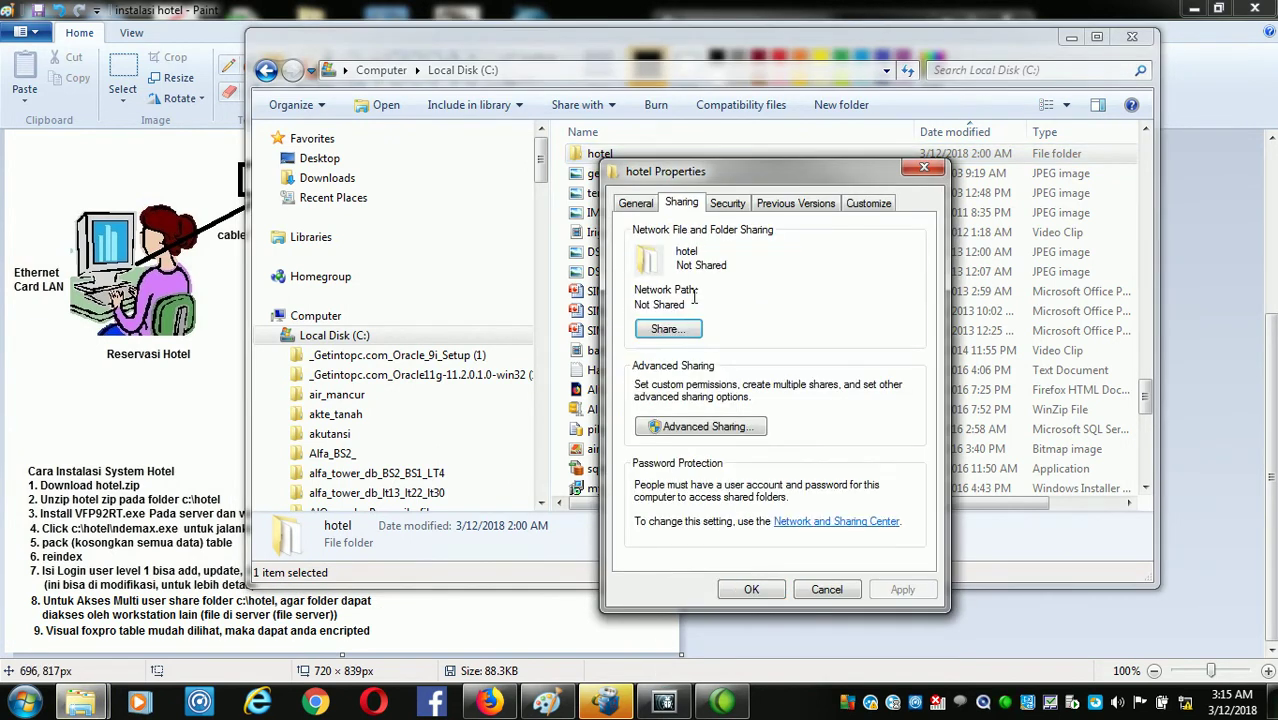
left_click(667, 330)
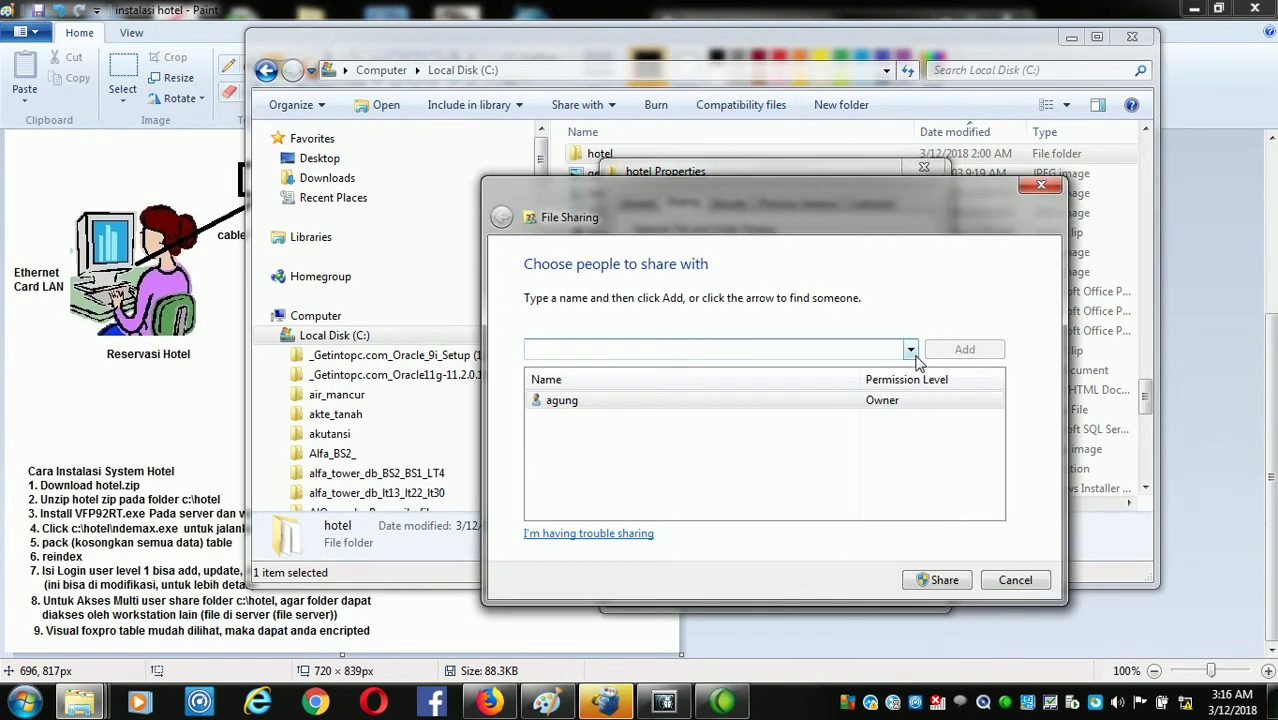
left_click(910, 349)
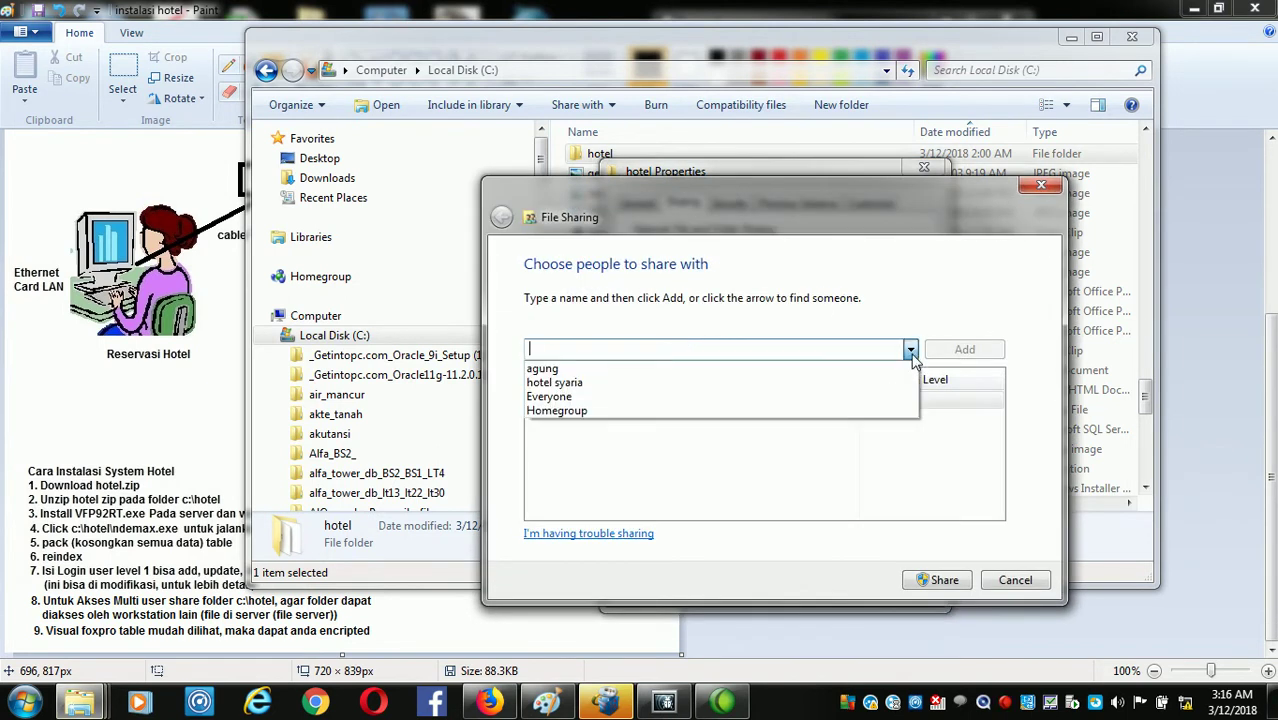
left_click(868, 397)
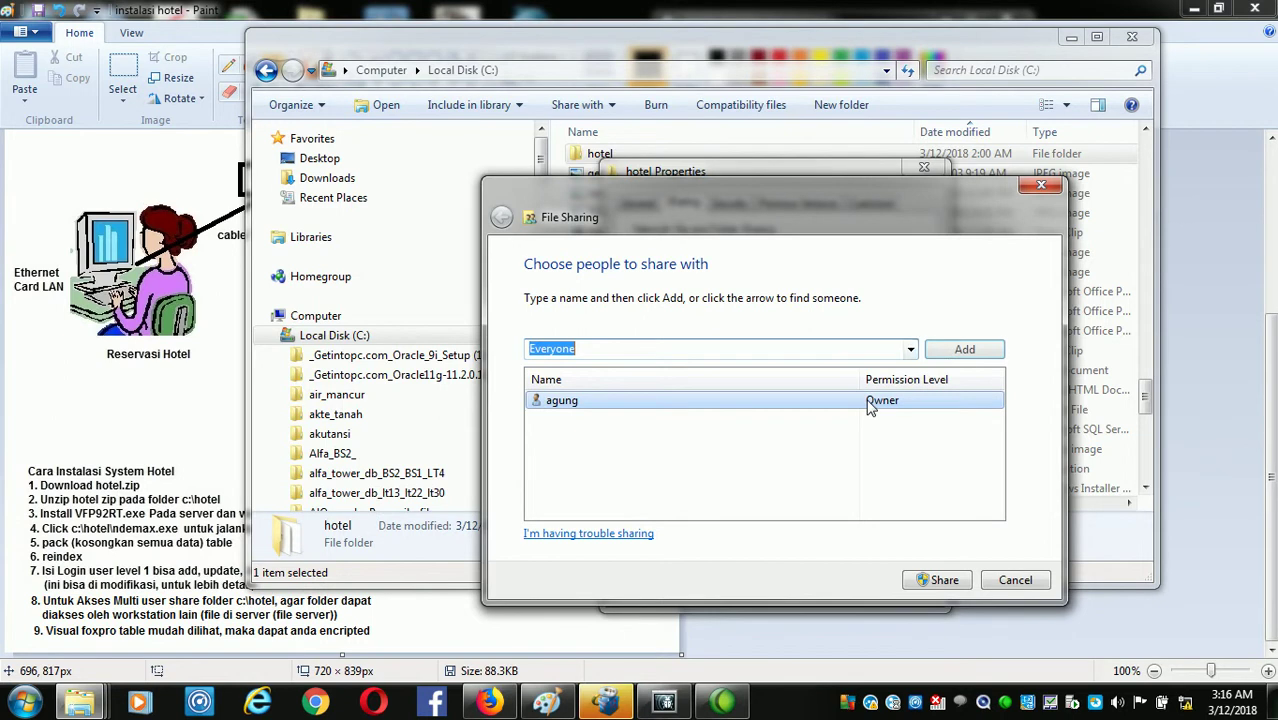
left_click(964, 350)
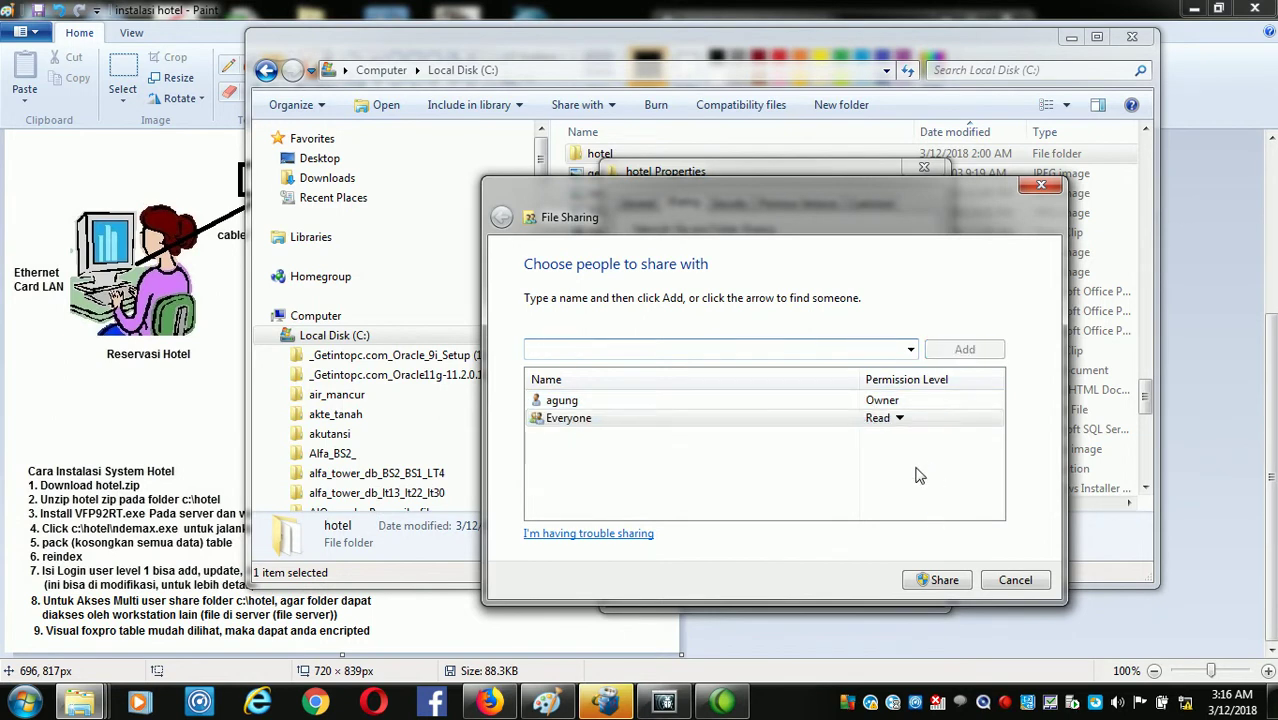
- Set the permission level of Everyone to Read/Write for the hotel folder
left_click(903, 424)
left_click(900, 420)
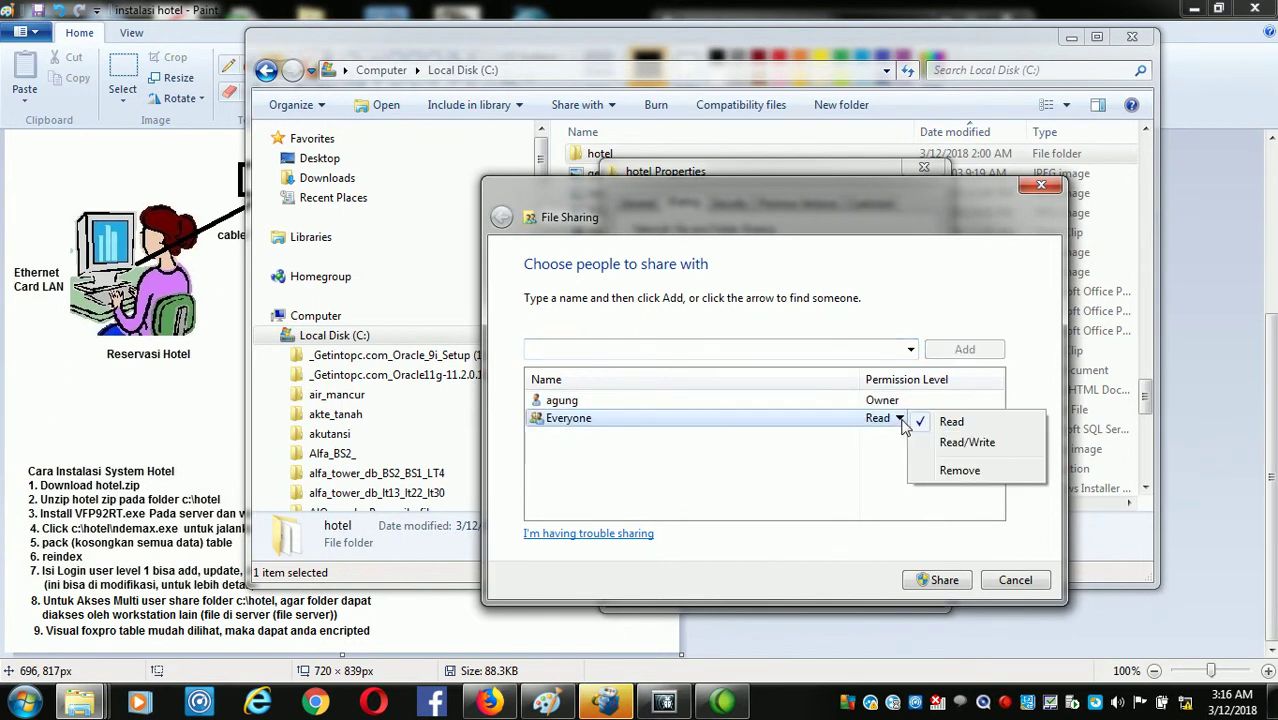
left_click(947, 443)
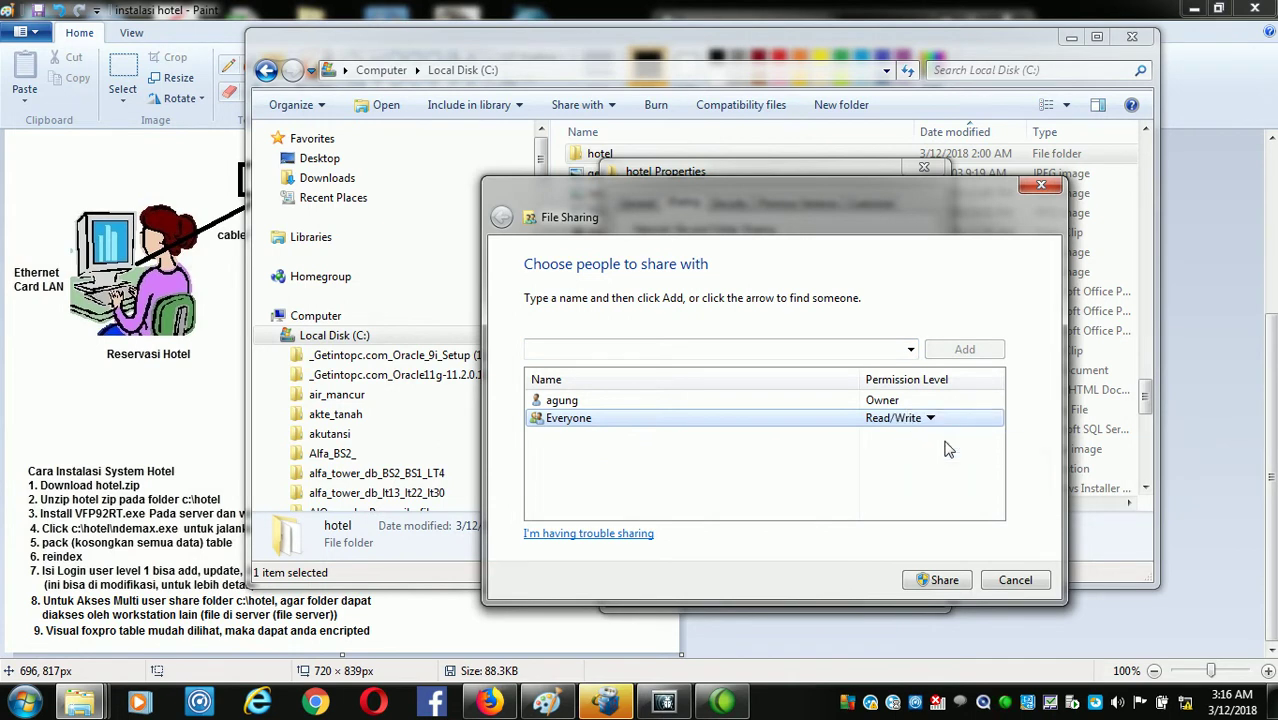
- Share the hotel folder, making the connected network a private network, and close the folder's properties
left_click(942, 581)
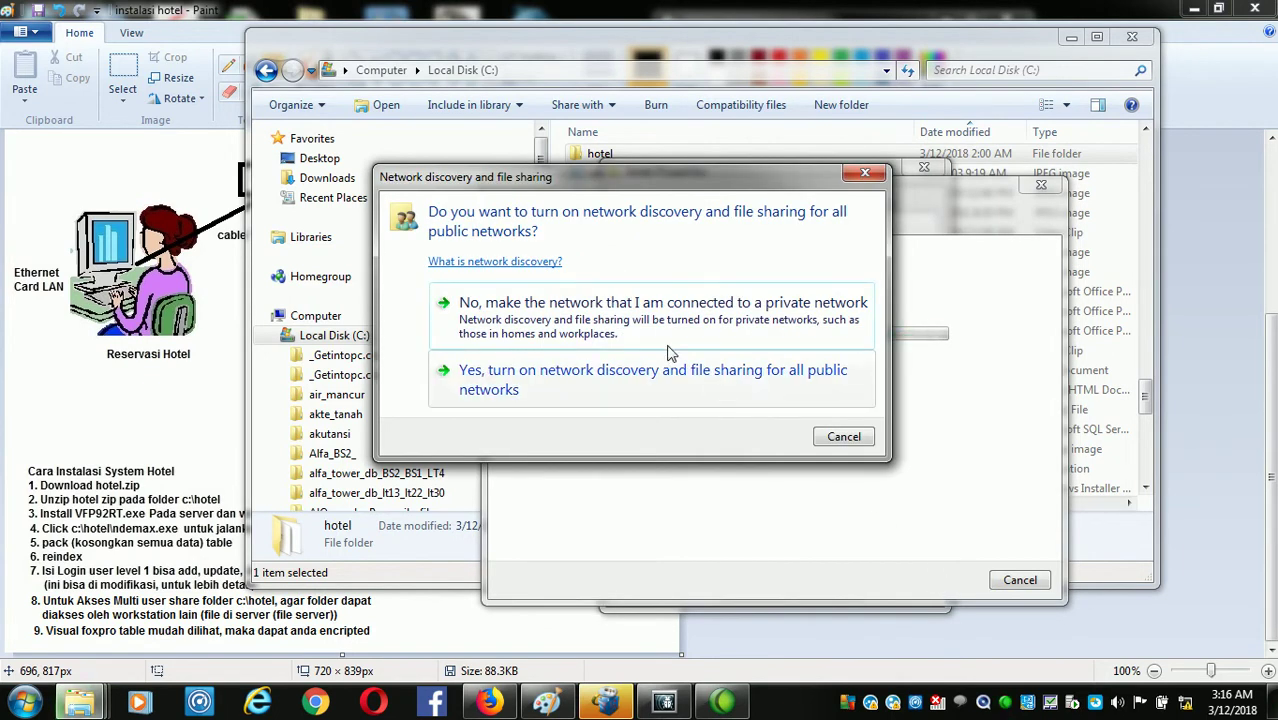
left_click(618, 322)
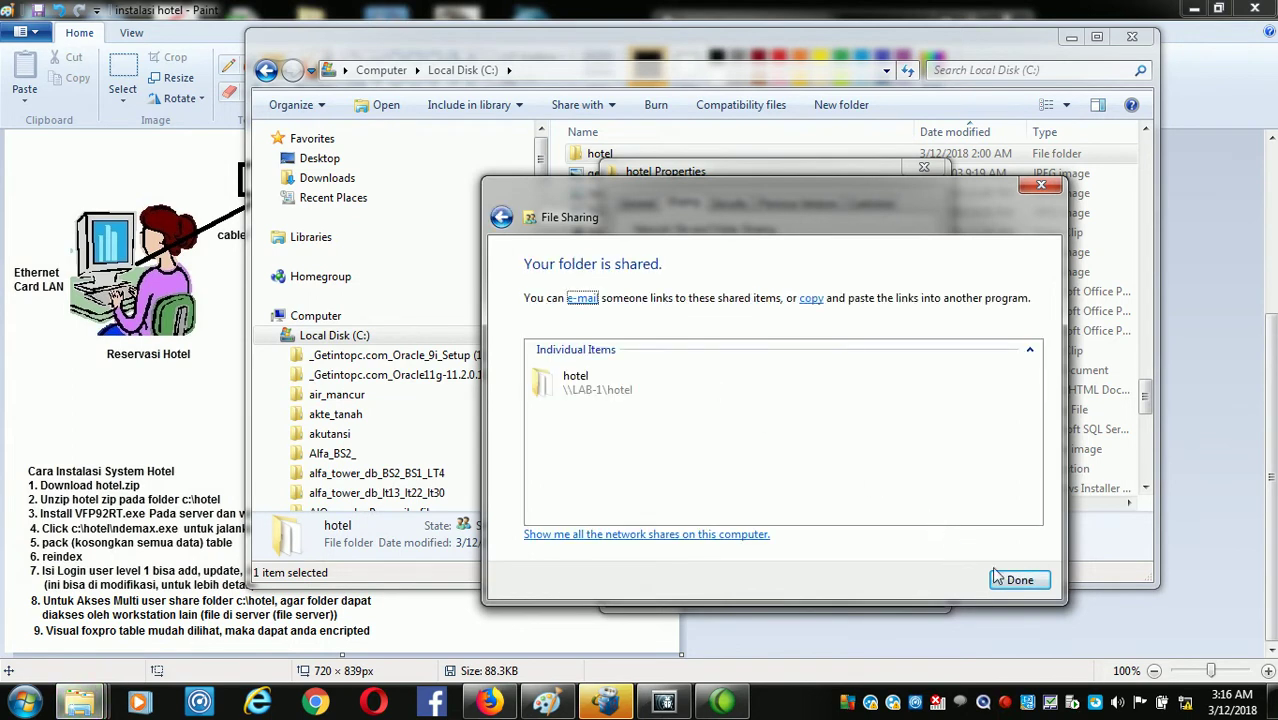
left_click(1012, 581)
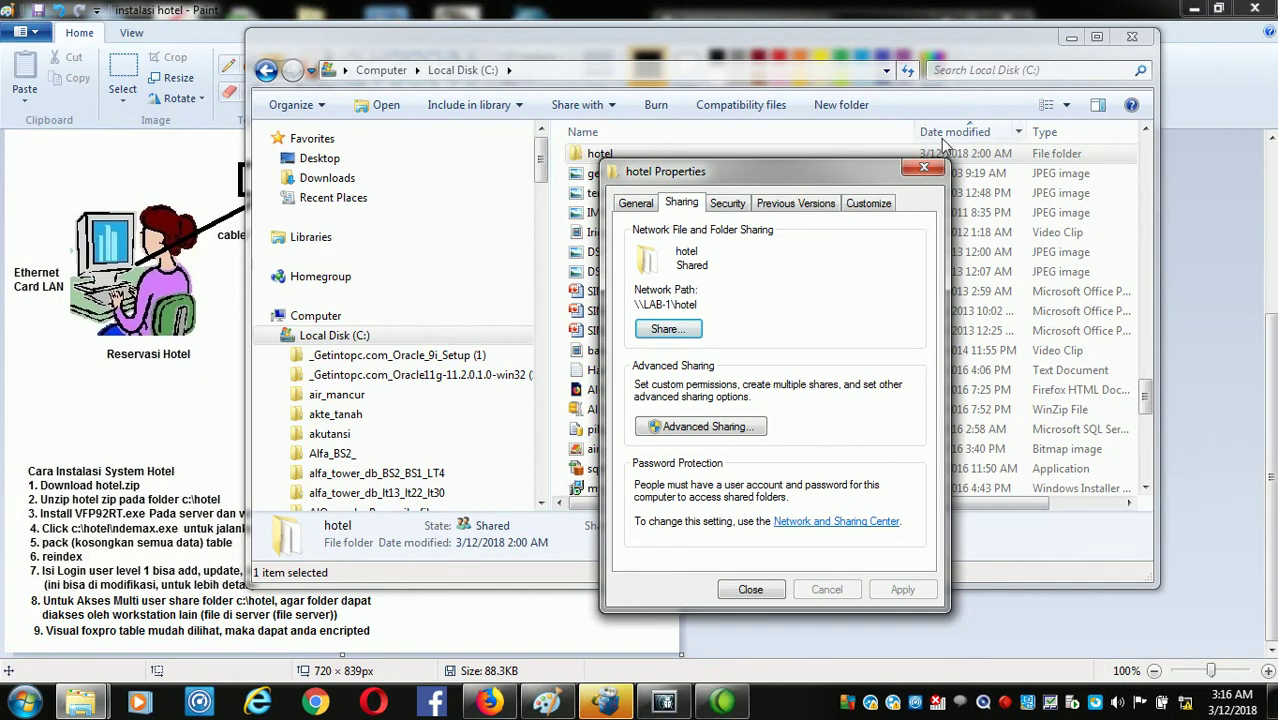
left_click(929, 170)
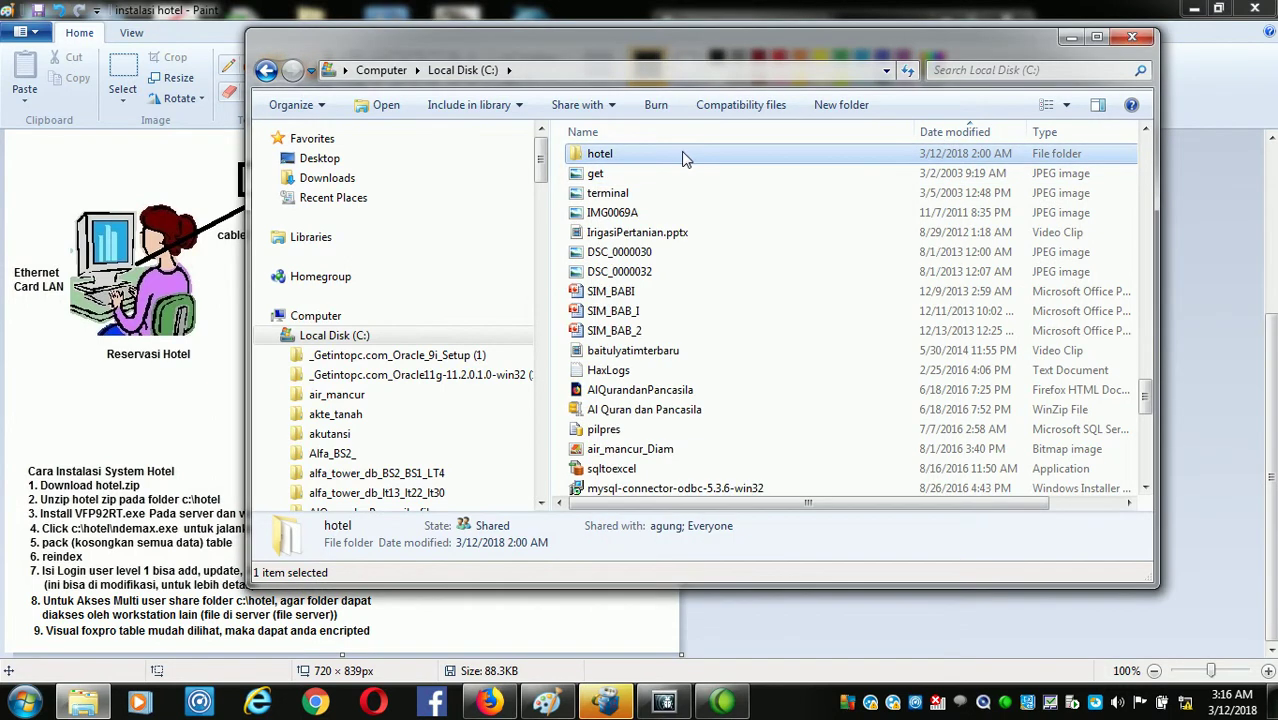
left_click(600, 155)
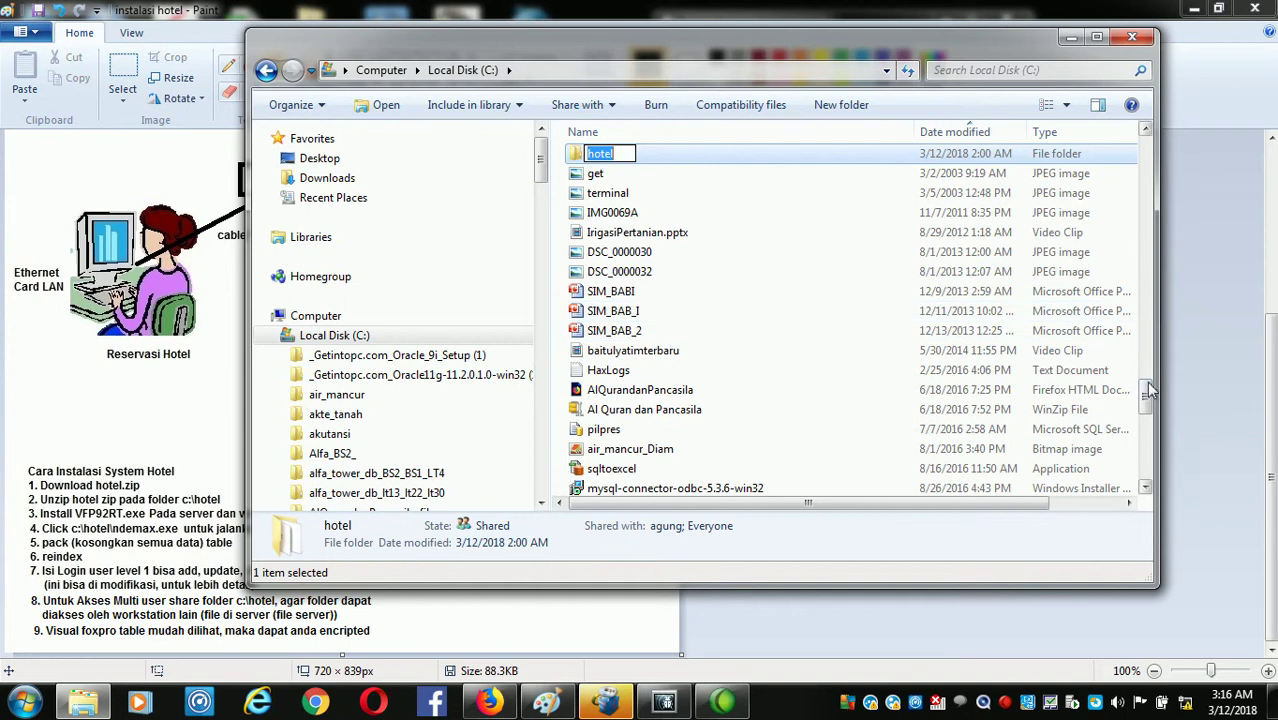
left_click(595, 391)
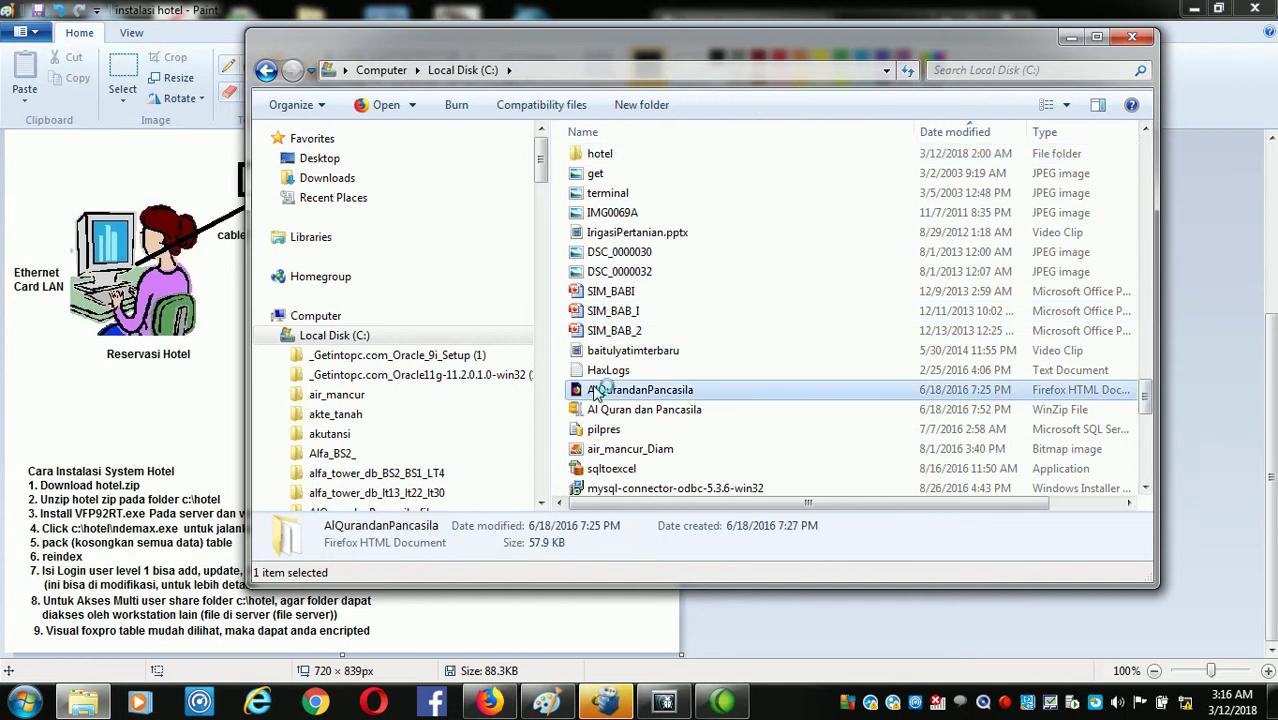
key("v")
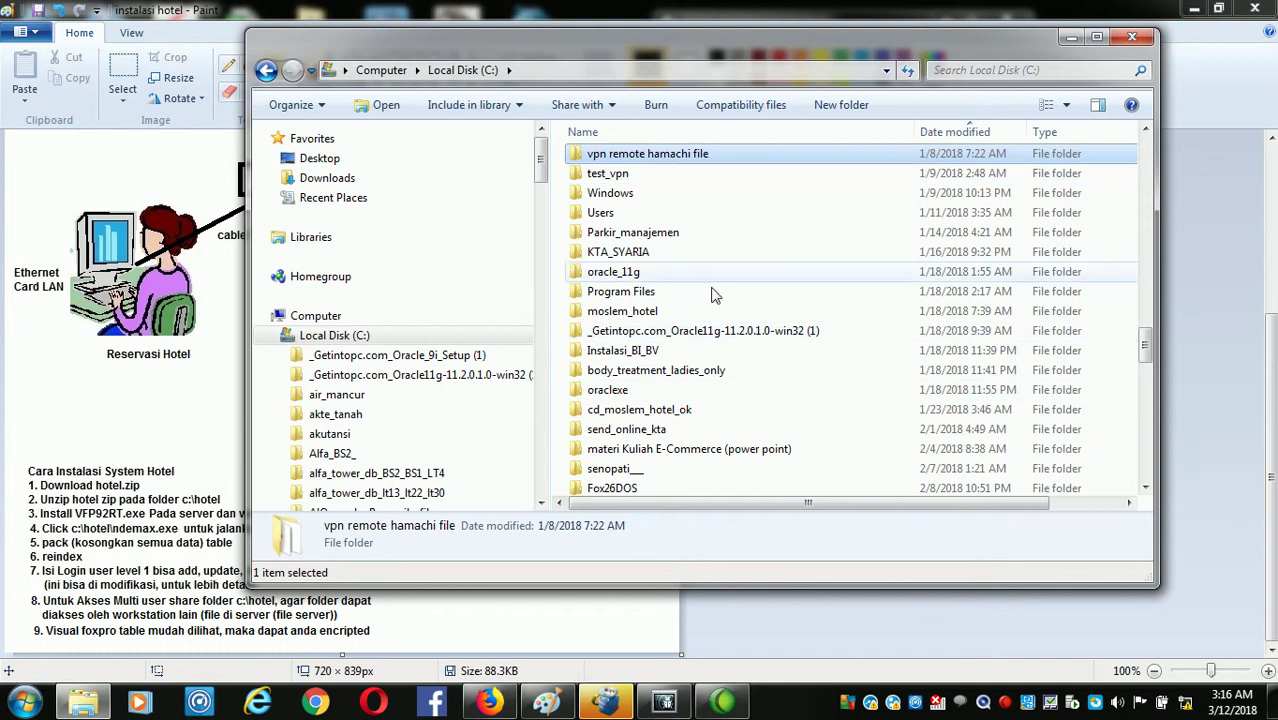
left_click(635, 331)
key("h")
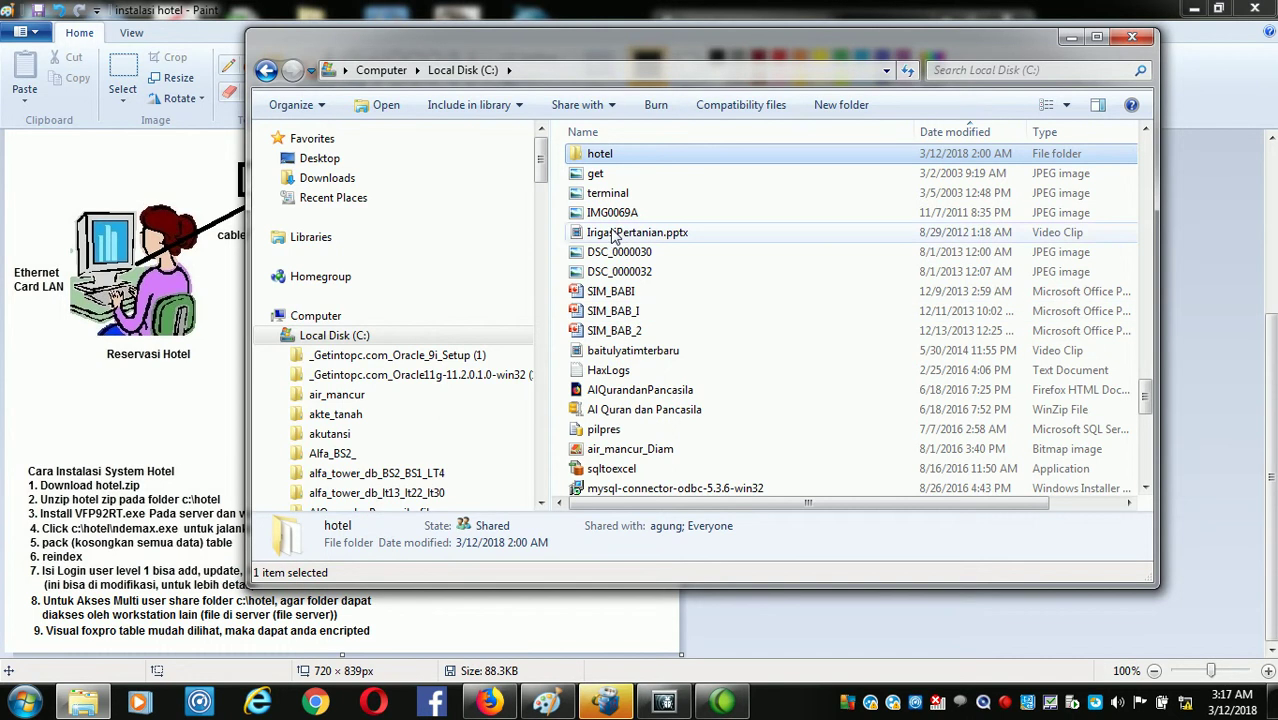
- Open the hotel folder and run the VFP9SP2RT installer from it
double_click(589, 158)
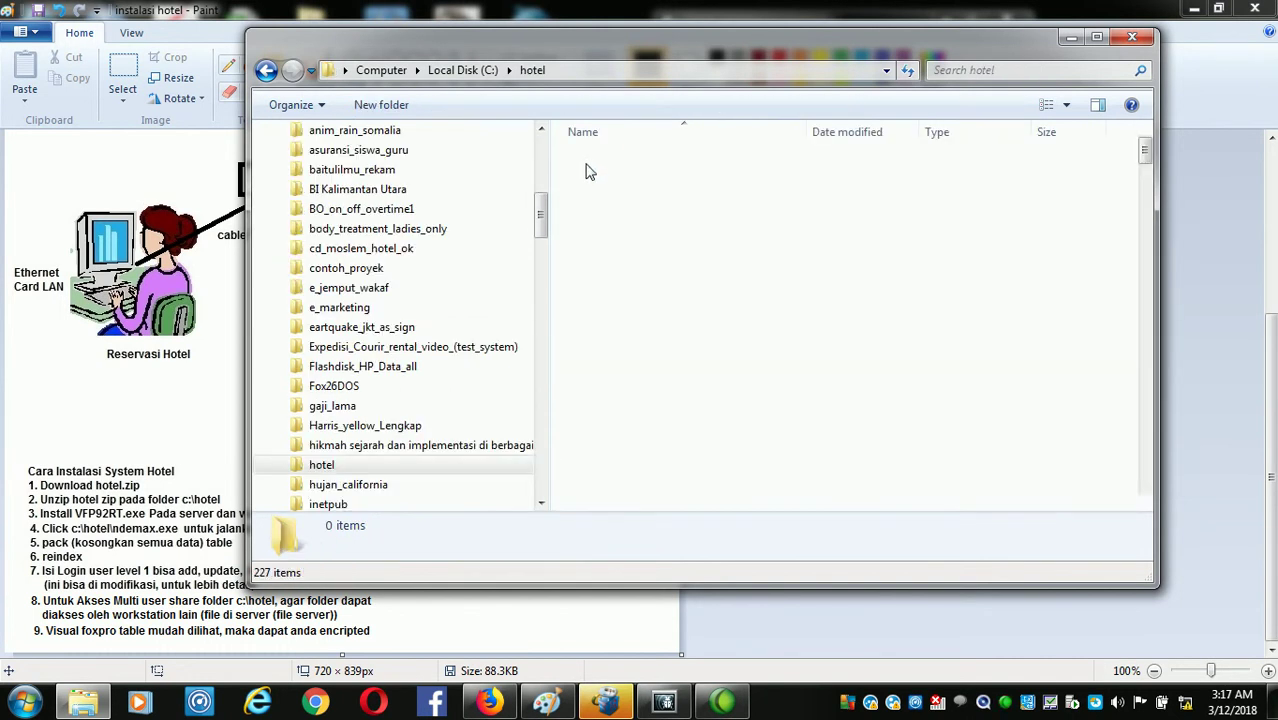
left_click(598, 320)
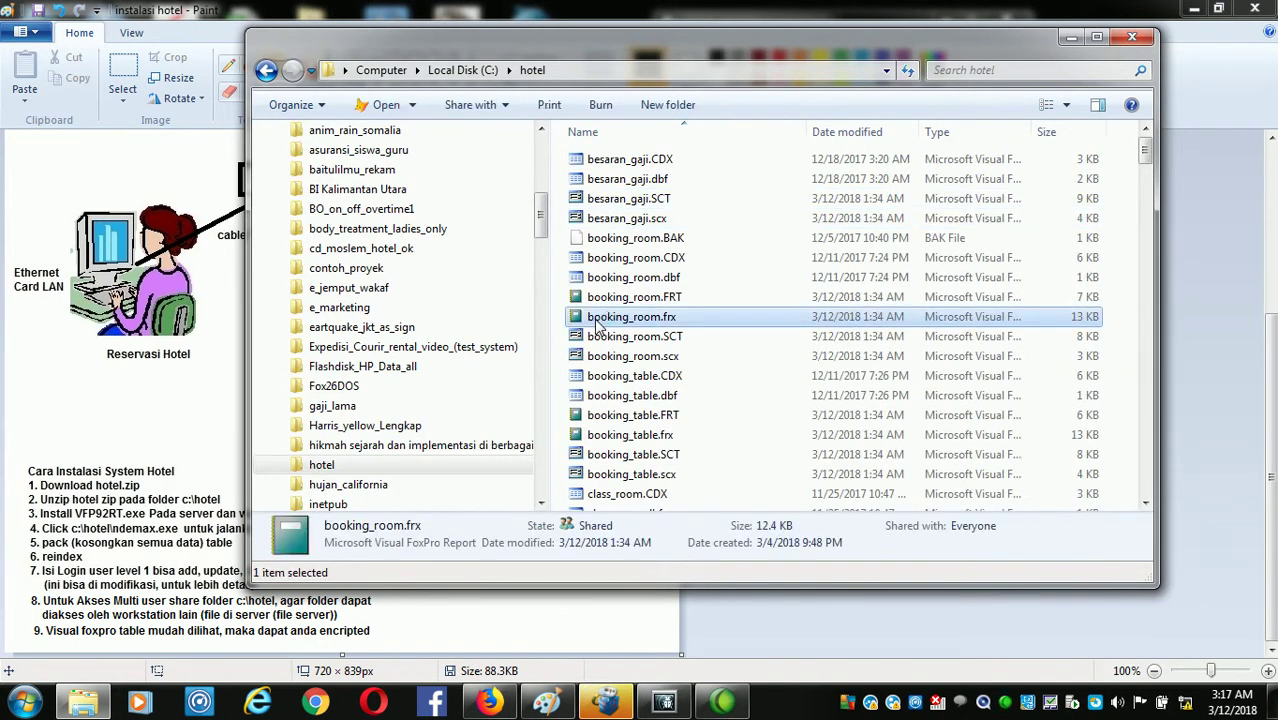
key("v")
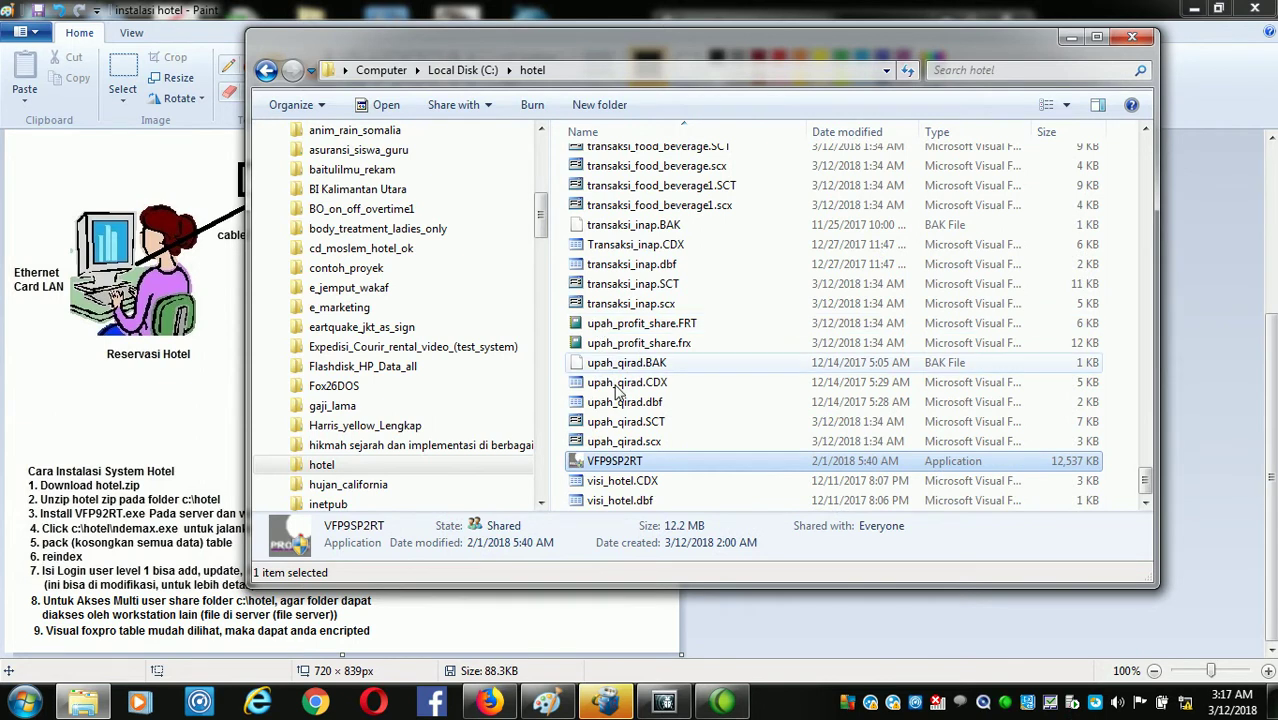
double_click(610, 468)
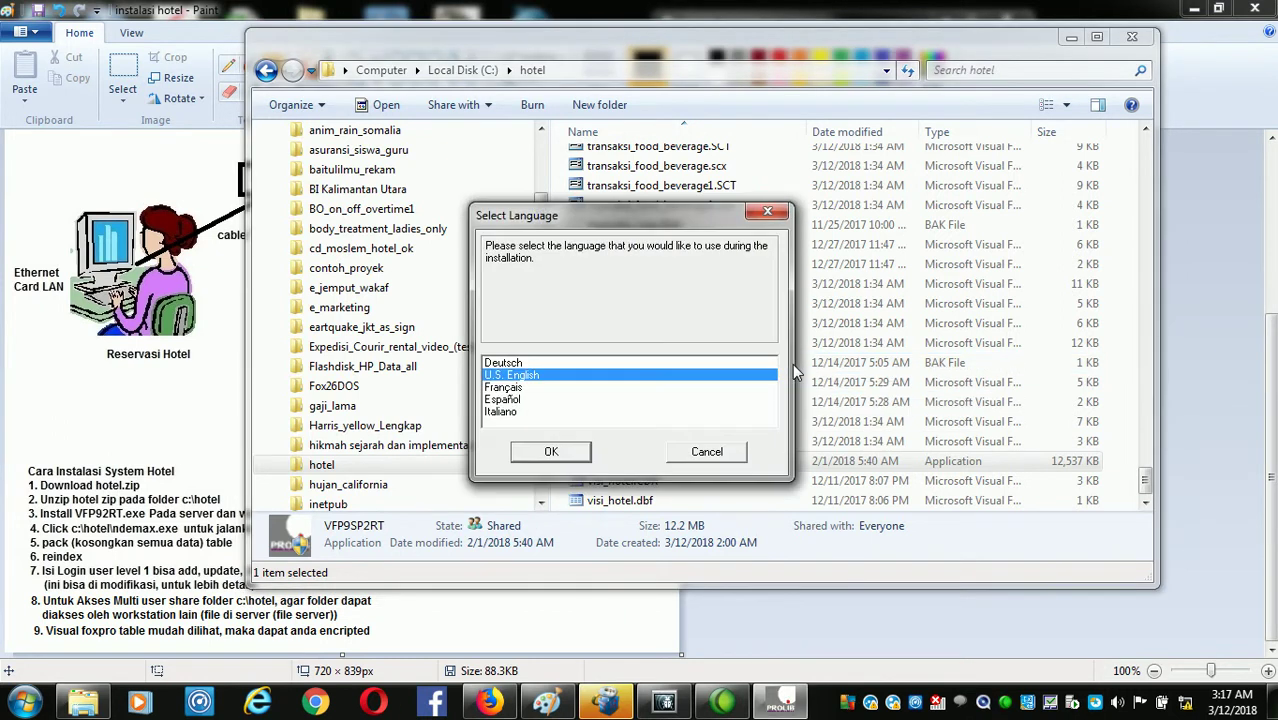
- Install the Visual FoxPro 9.0 runtime in U.S. English with the default components and directory, and close the folder window
left_click(582, 454)
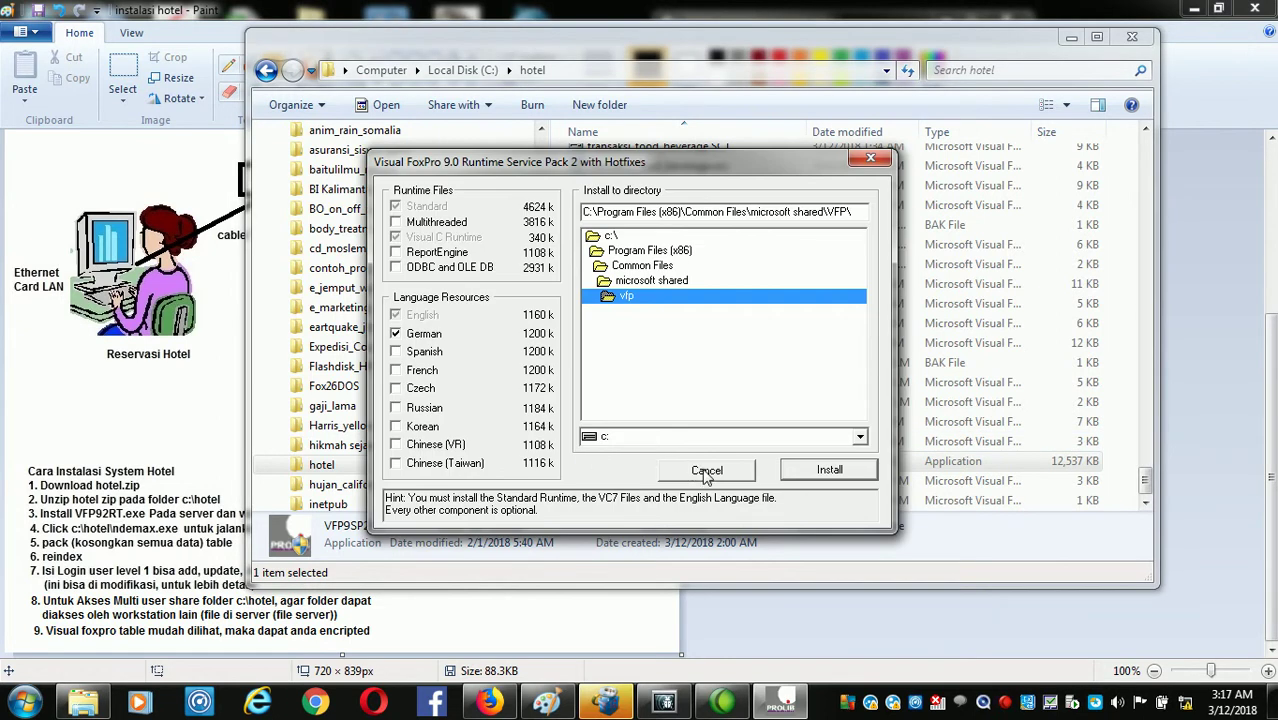
left_click(800, 472)
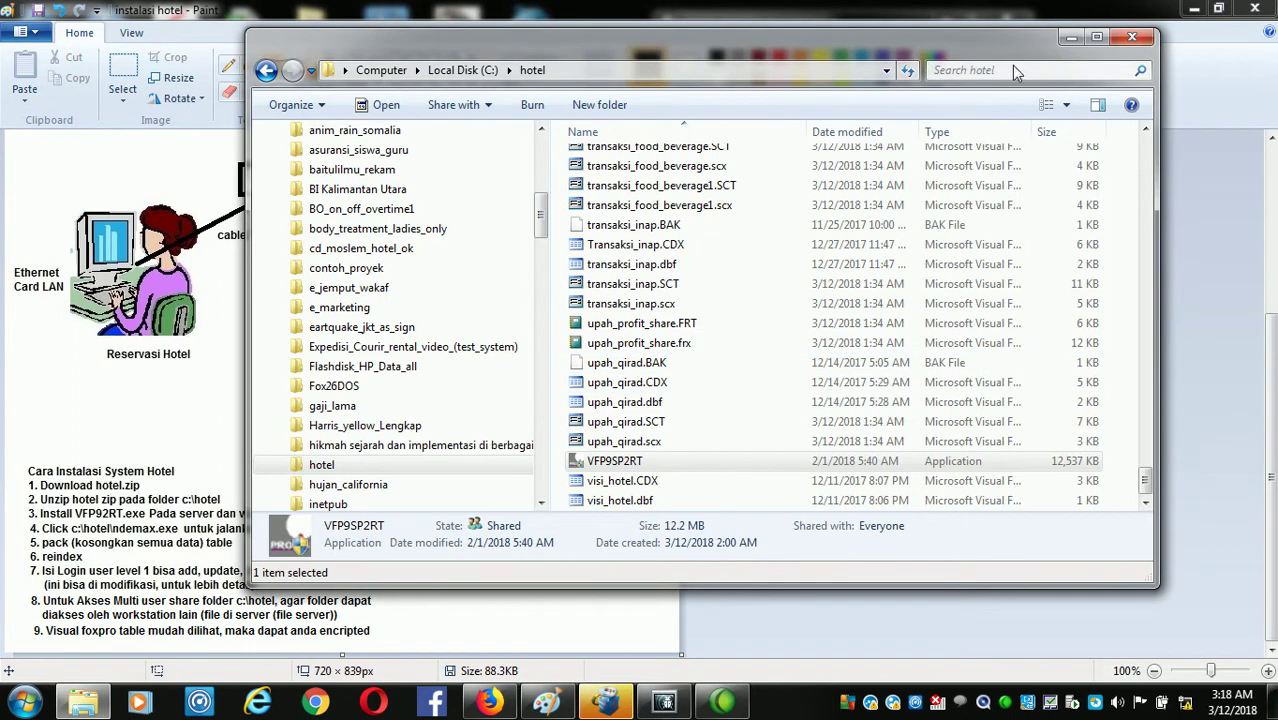
left_click(1131, 38)
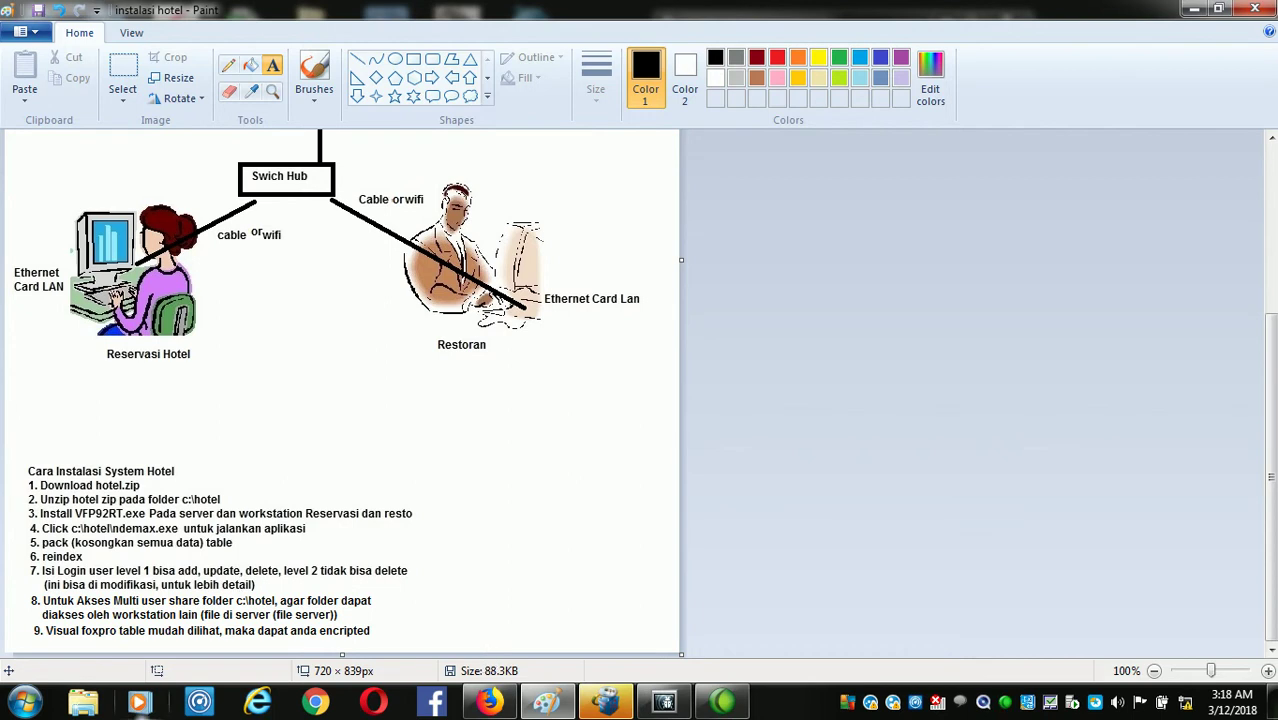
- Open a new file browser window and go to the hotel folder on Local Disk (C:)
left_click(92, 706)
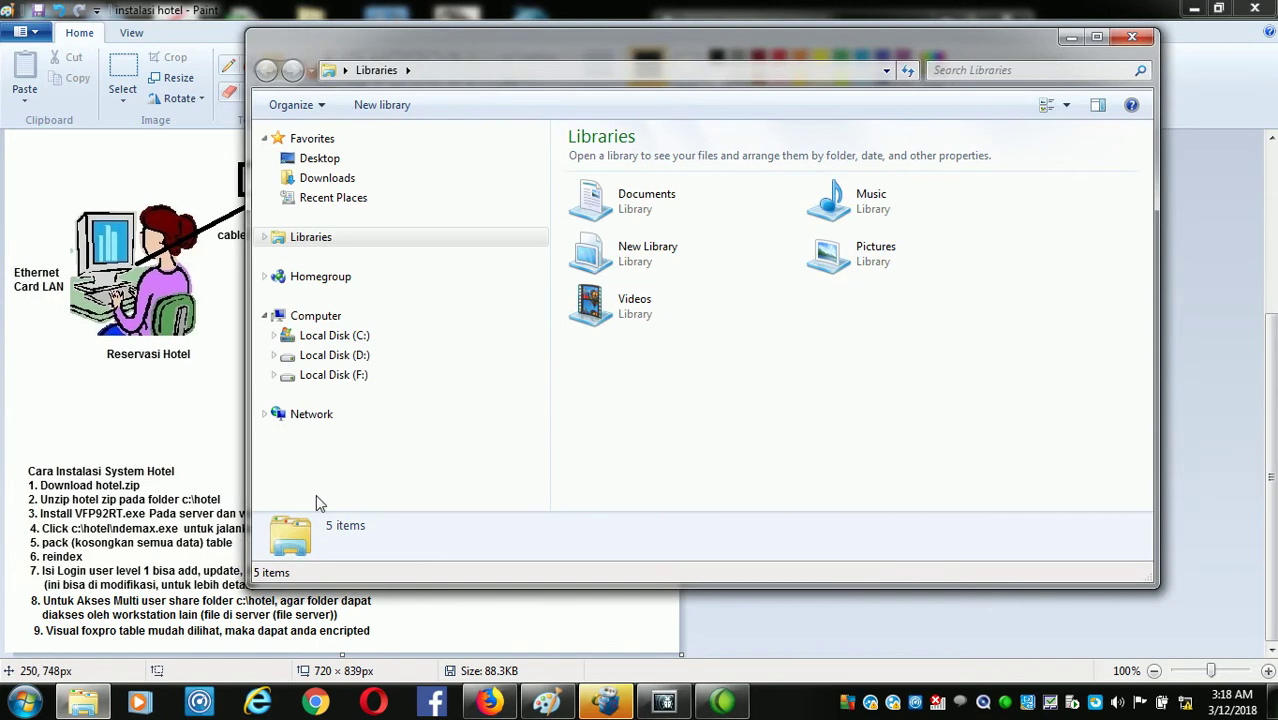
left_click(355, 340)
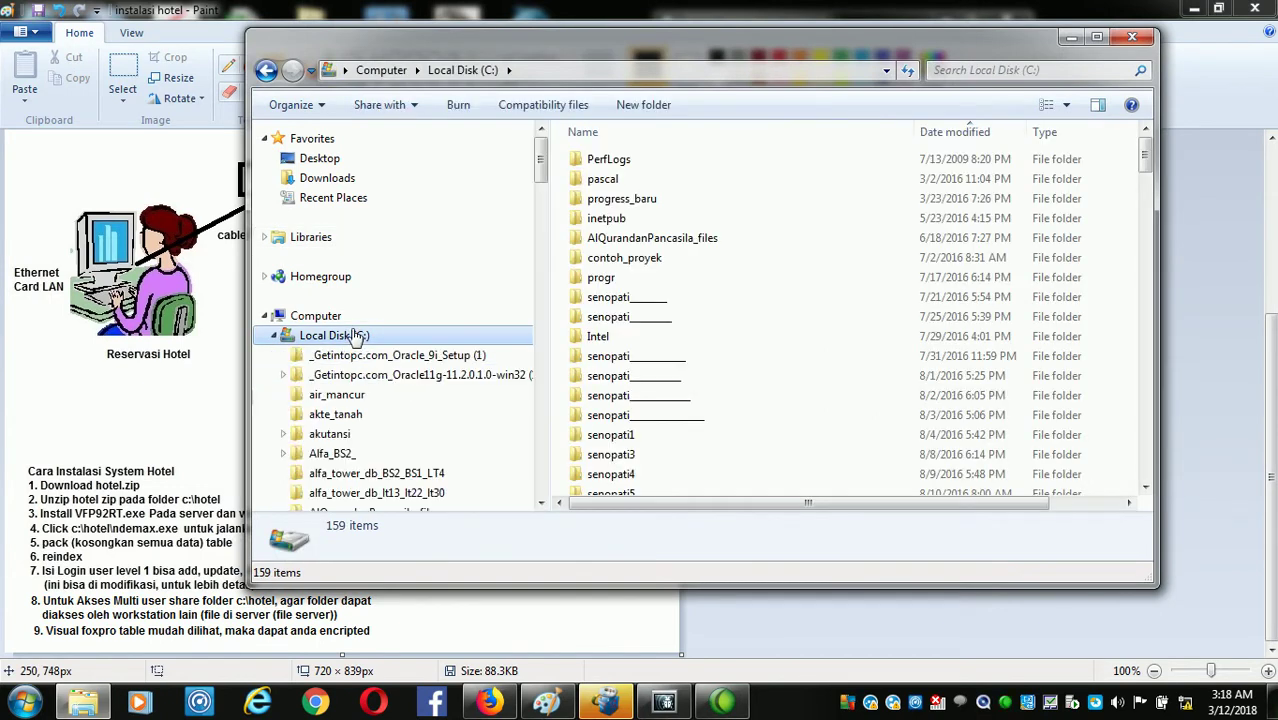
left_click(600, 316)
type("hotel")
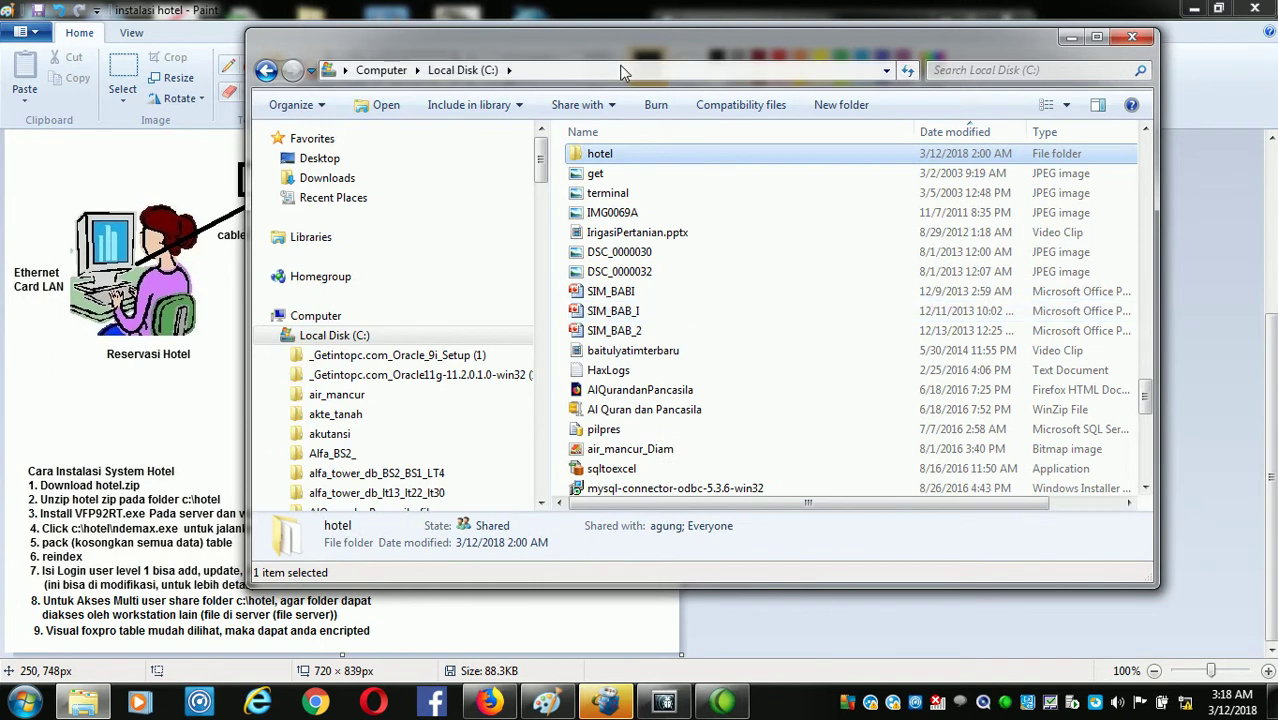
double_click(592, 156)
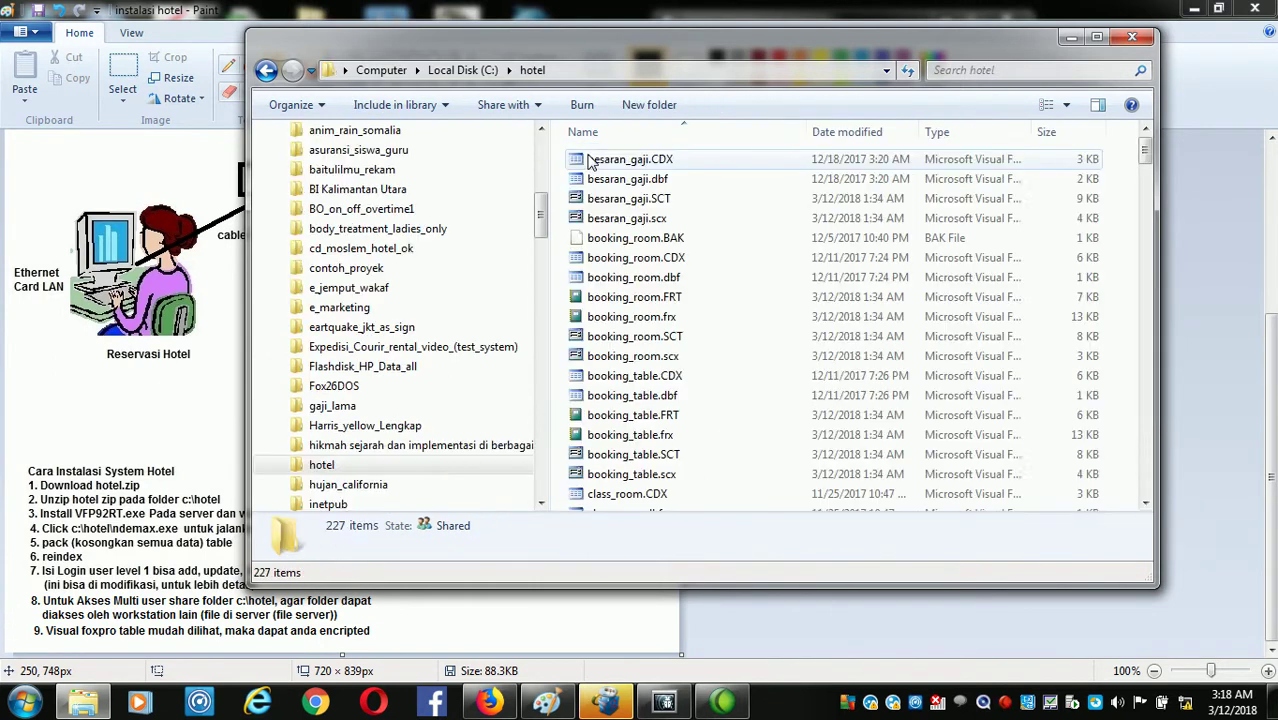
- Find the nDemaxs application in the hotel folder and launch it
left_click(594, 280)
type("n")
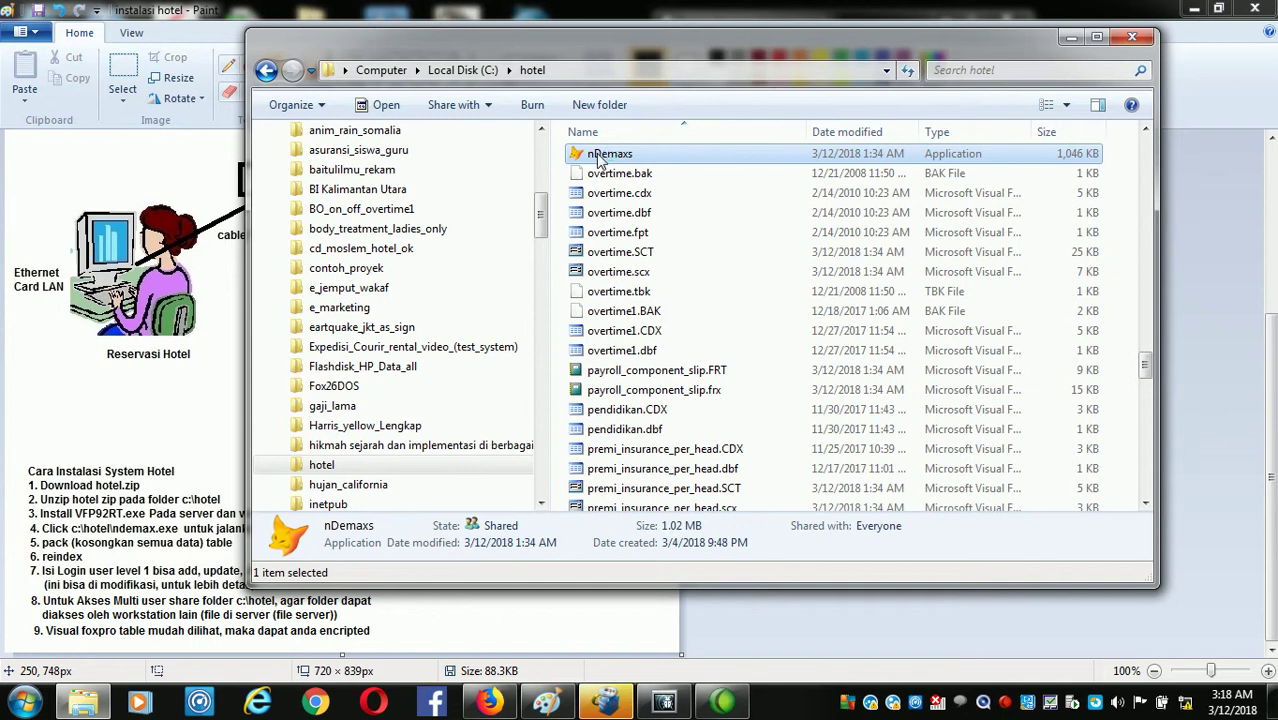
double_click(600, 156)
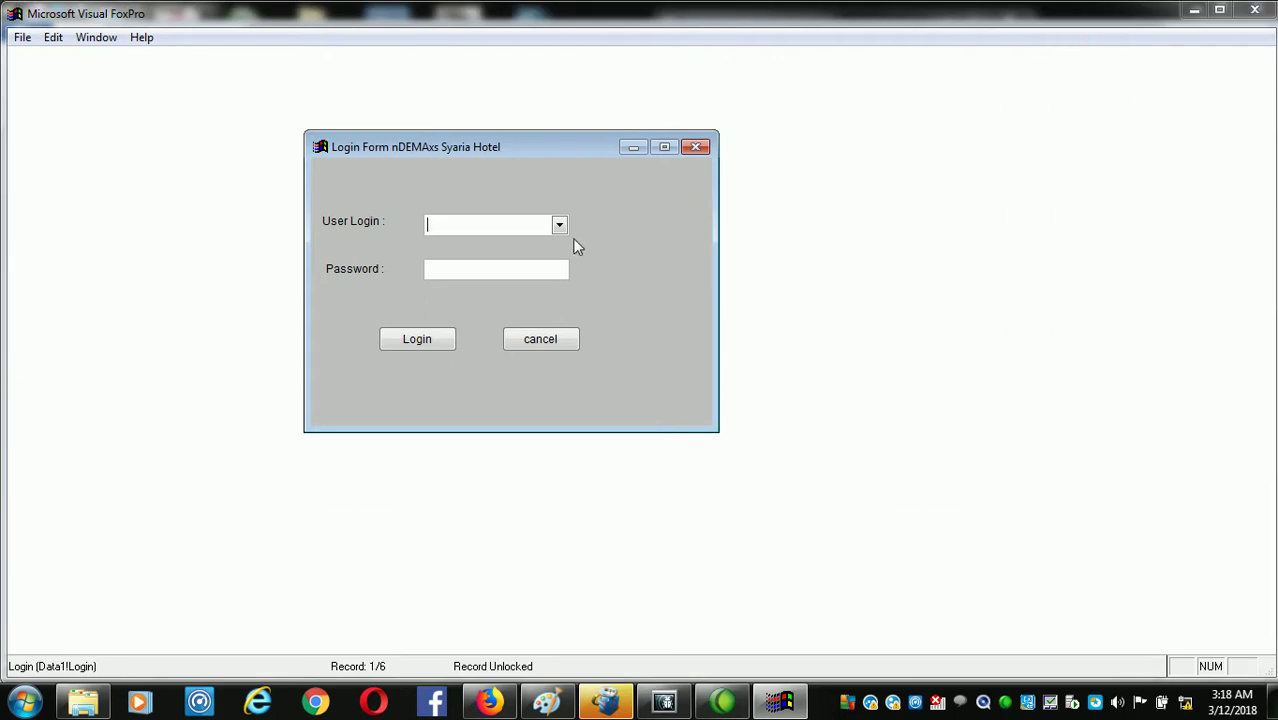
- Log in to the hotel system by choosing the level 1 user and entering the account password
left_click(559, 226)
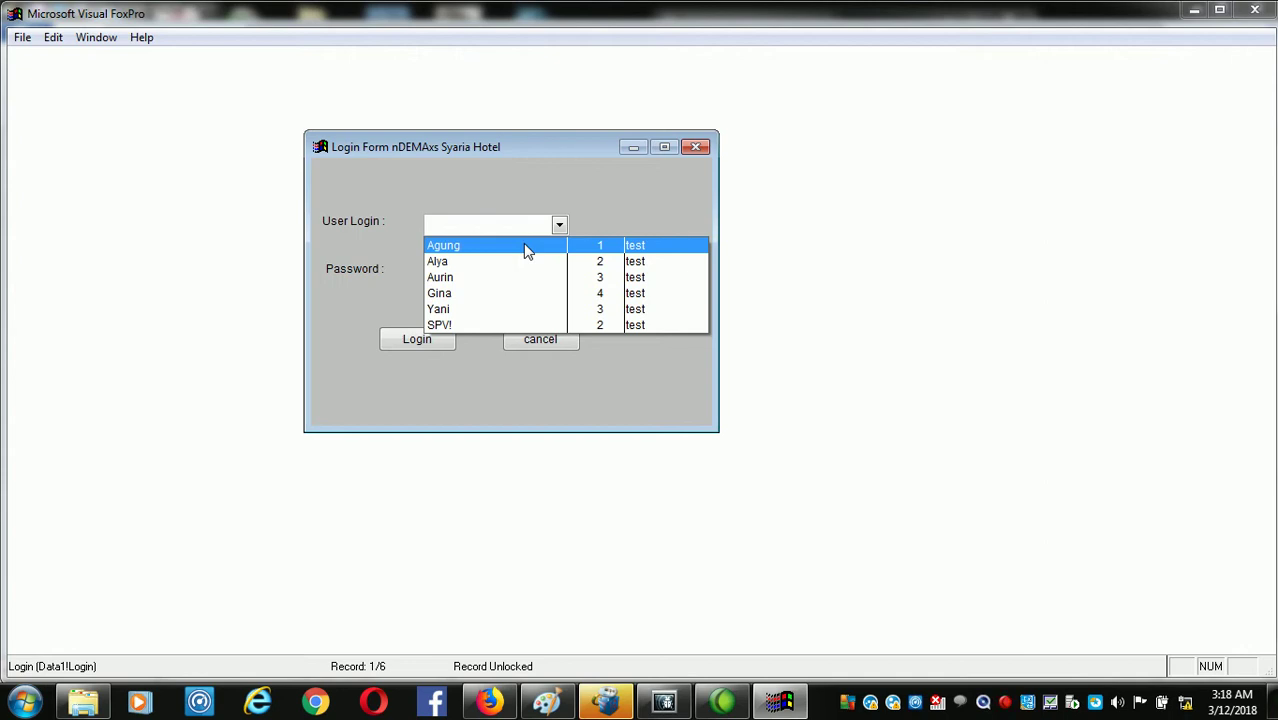
left_click(525, 247)
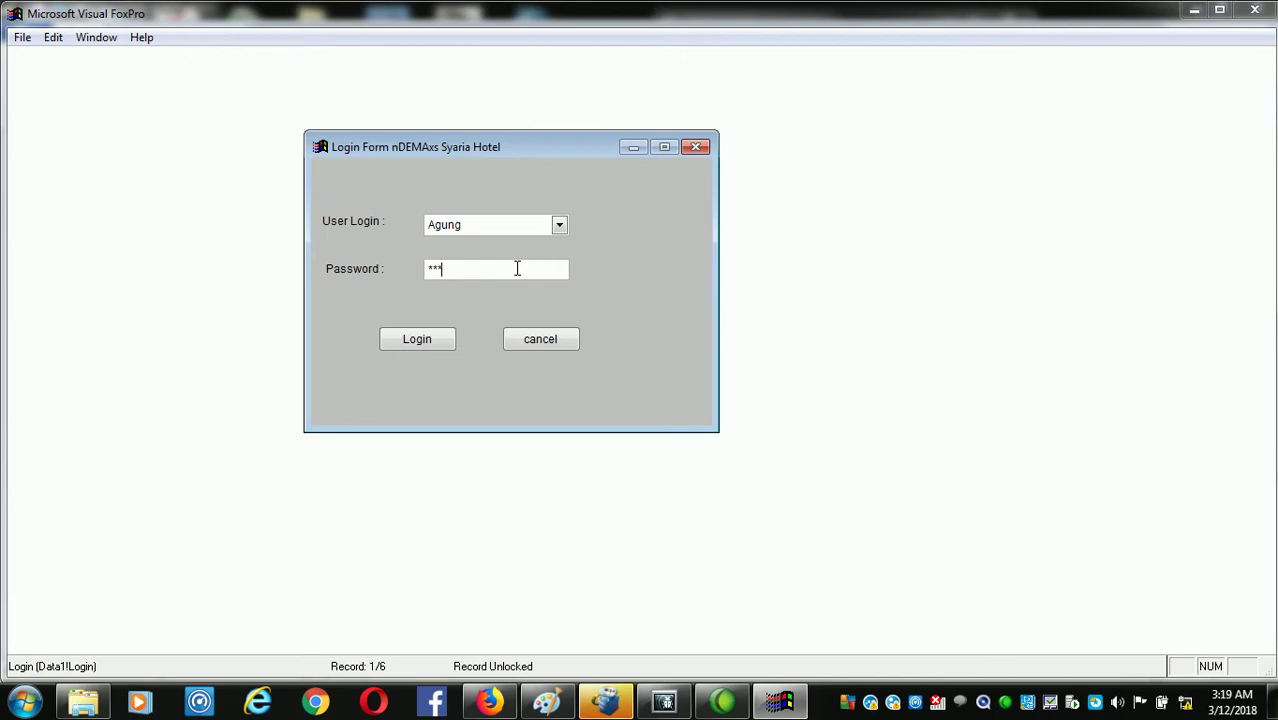
left_click(440, 341)
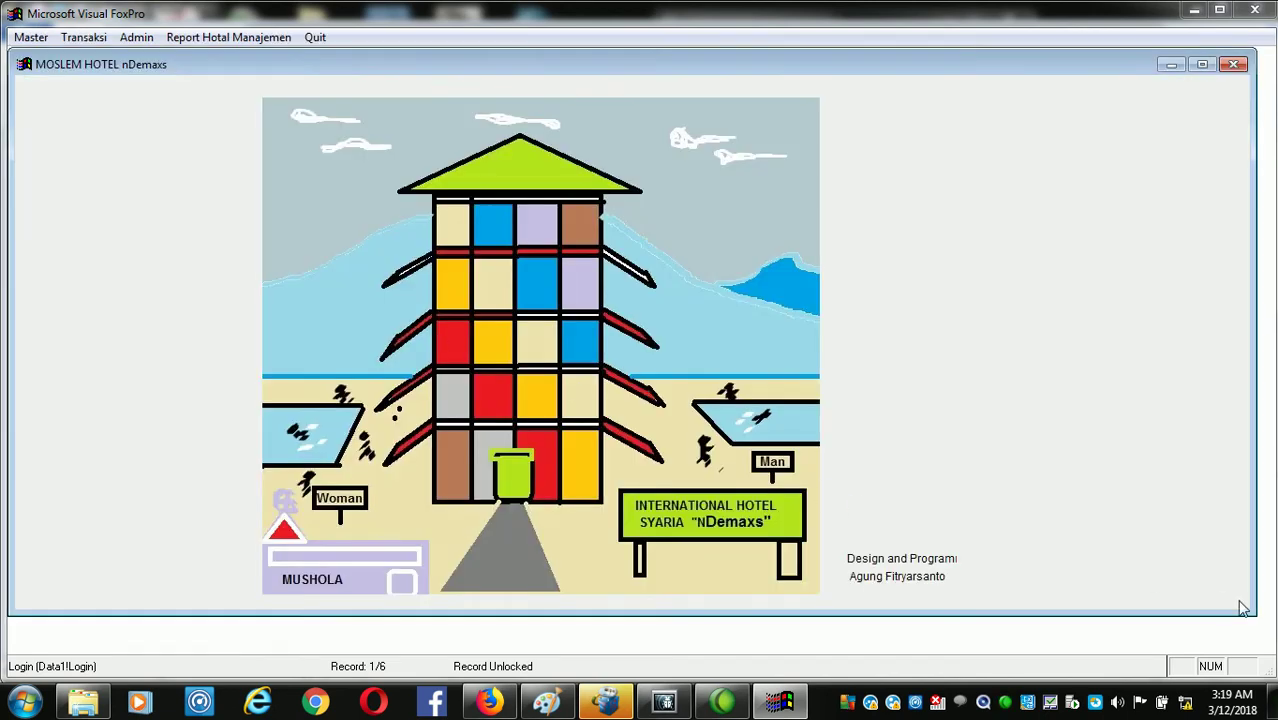
- Enlarge the hotel main window, and page through the food and beverages master records up to Id 10 before closing the form
left_click_drag(1250, 608, 1268, 650)
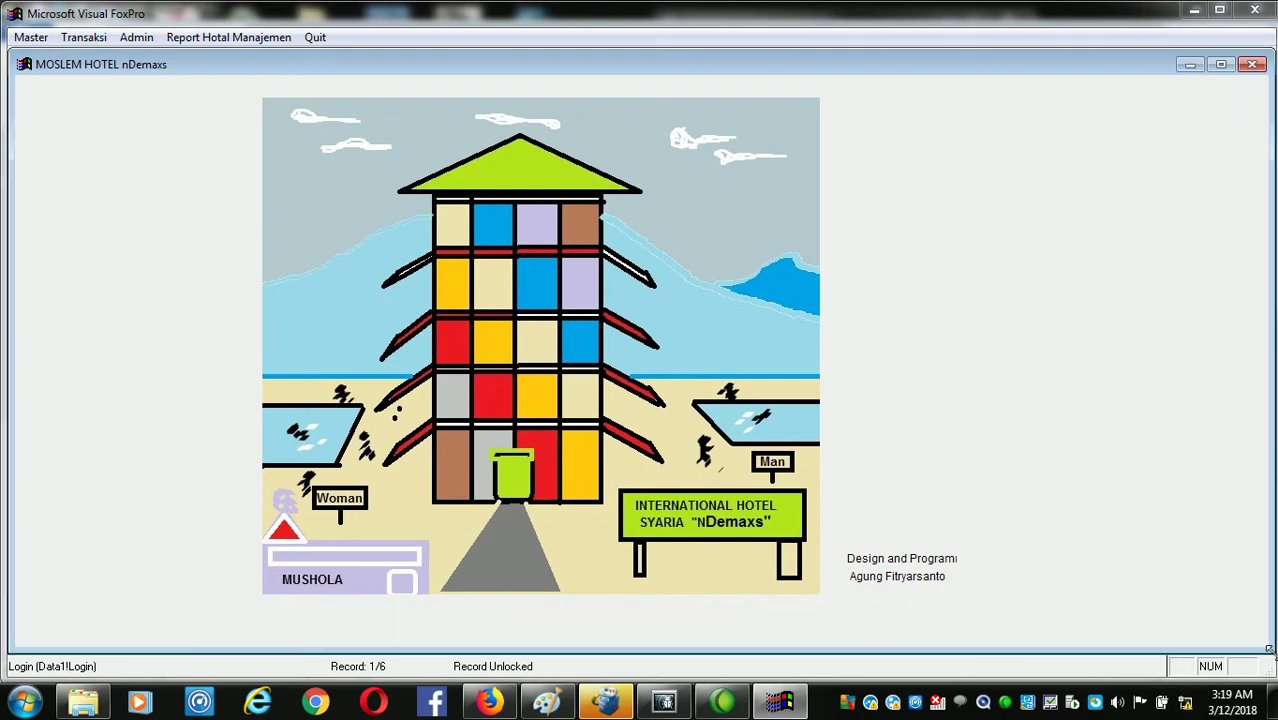
left_click(44, 40)
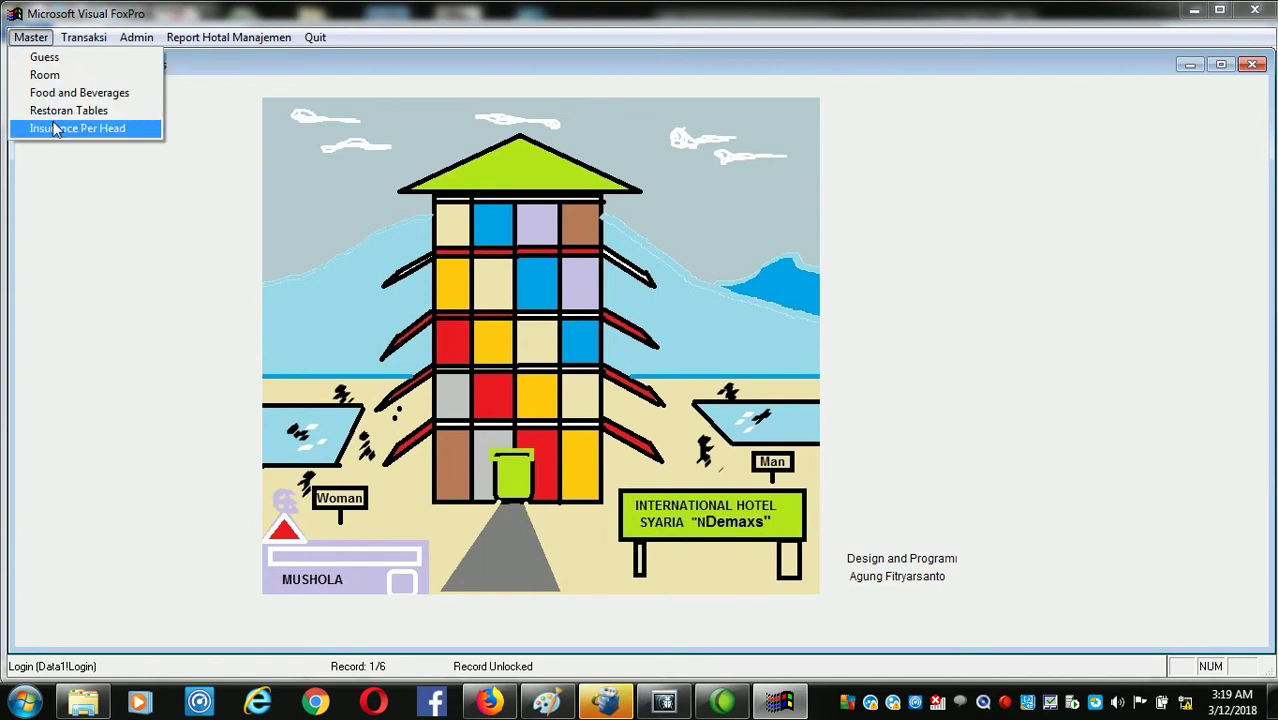
left_click(57, 92)
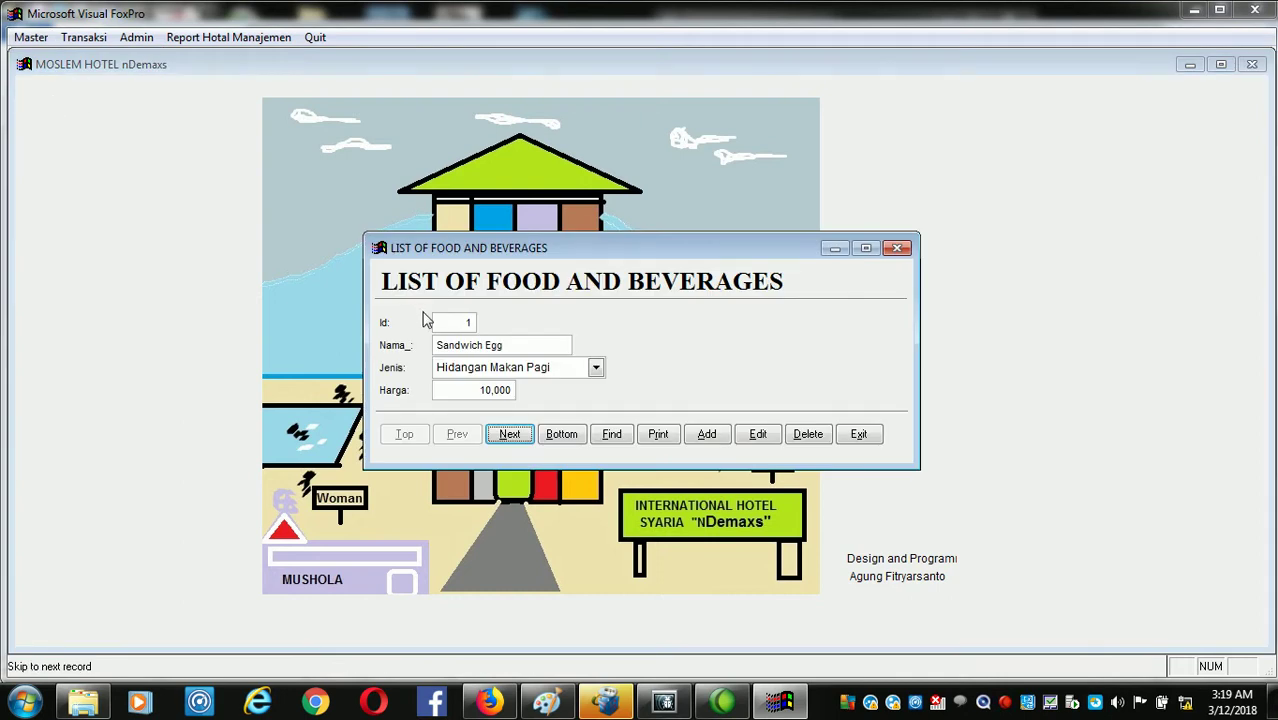
left_click(509, 434)
left_click(509, 434)
left_click(509, 434)
left_click(509, 434)
left_click(509, 434)
left_click(509, 434)
left_click(509, 434)
left_click(509, 434)
left_click(509, 434)
left_click(868, 439)
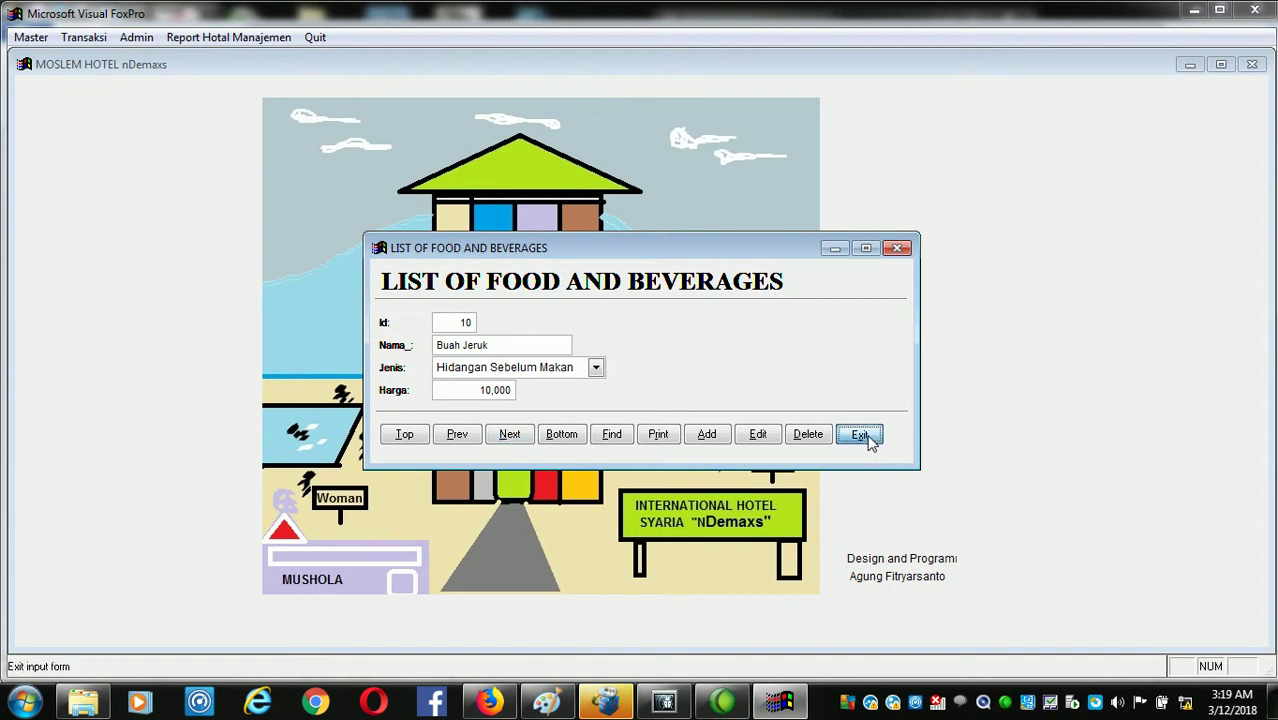
- Open the hotel guest master data, page through the records to the last one, and close the form
left_click(35, 38)
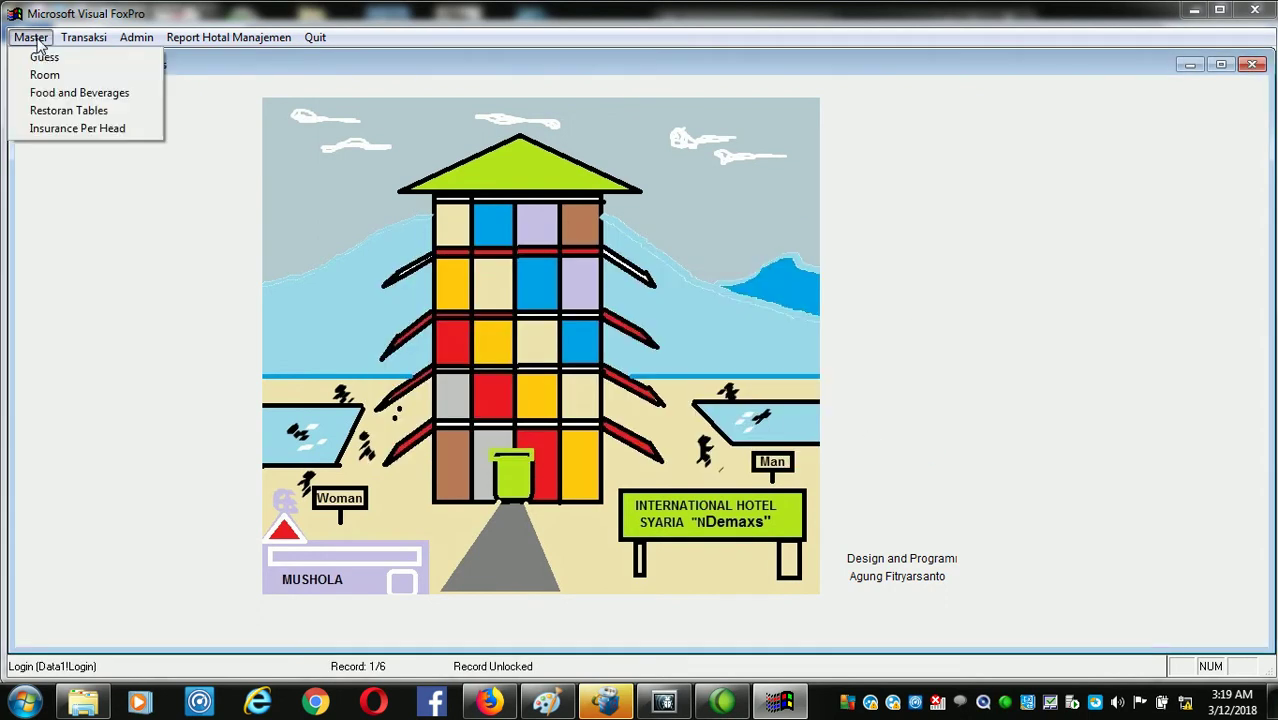
left_click(45, 50)
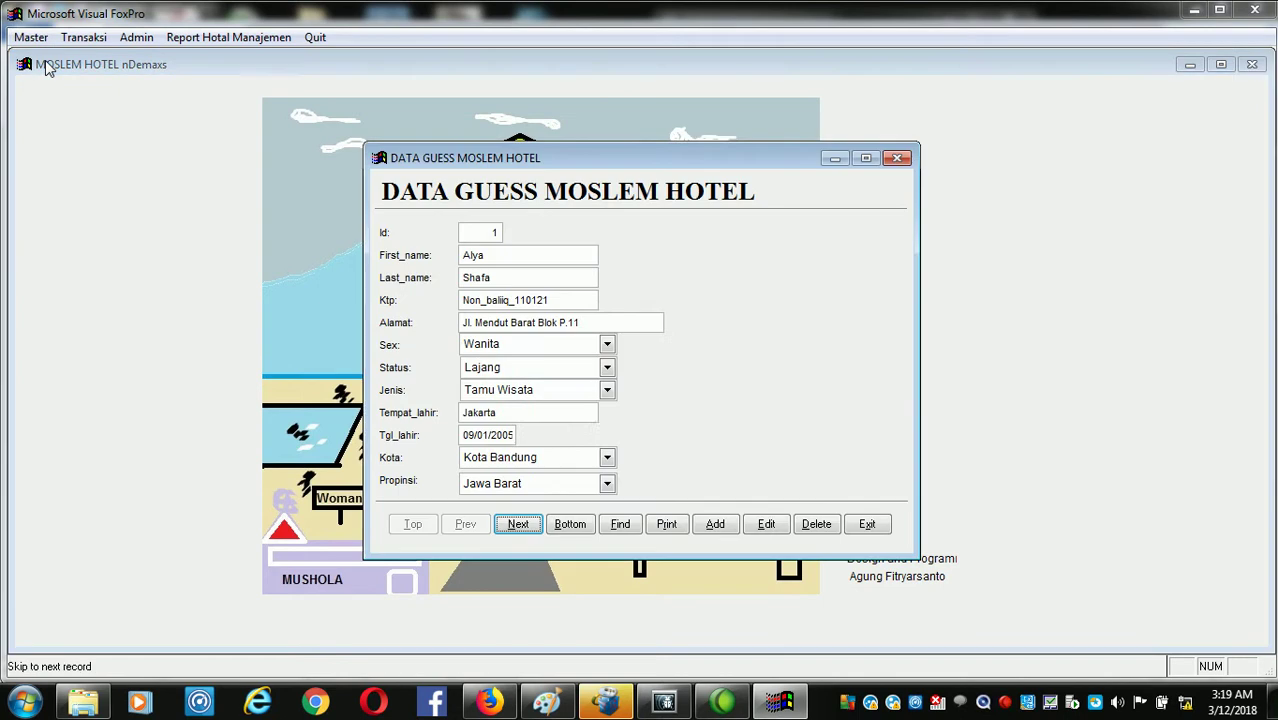
left_click(517, 524)
left_click(517, 524)
left_click(517, 524)
left_click(517, 524)
left_click(517, 524)
left_click(517, 524)
left_click(517, 524)
left_click(517, 524)
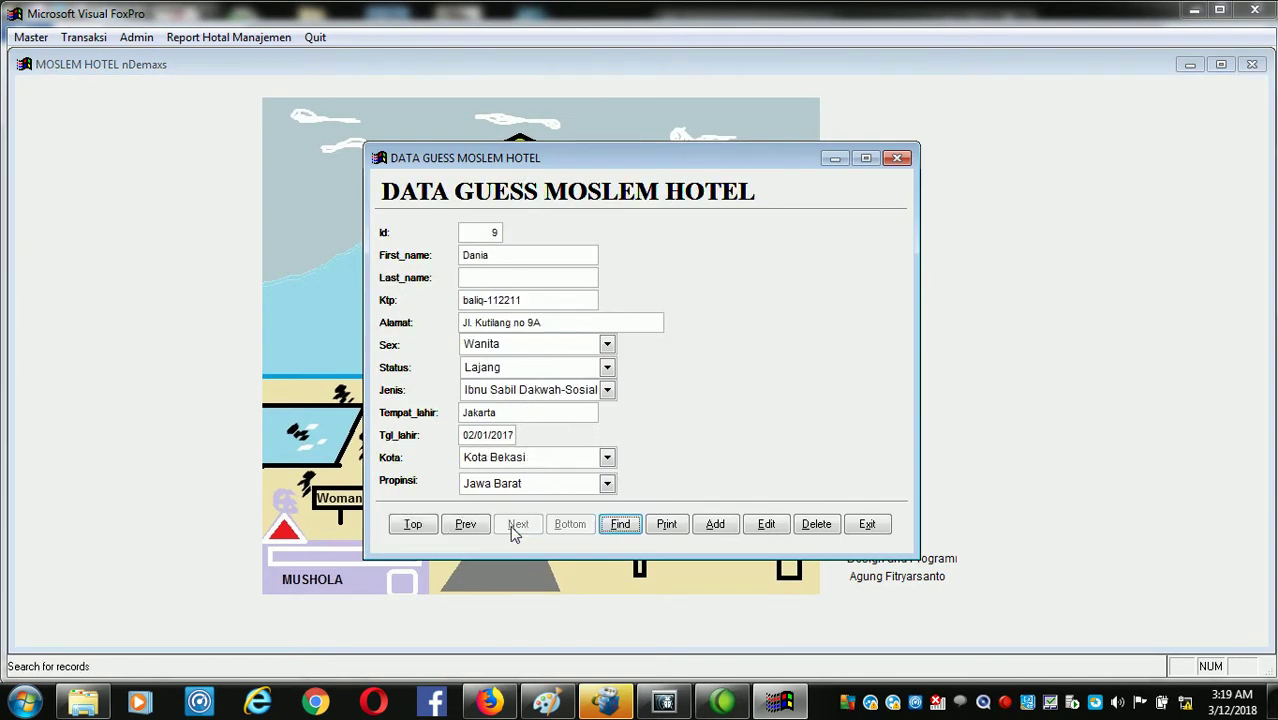
left_click(865, 526)
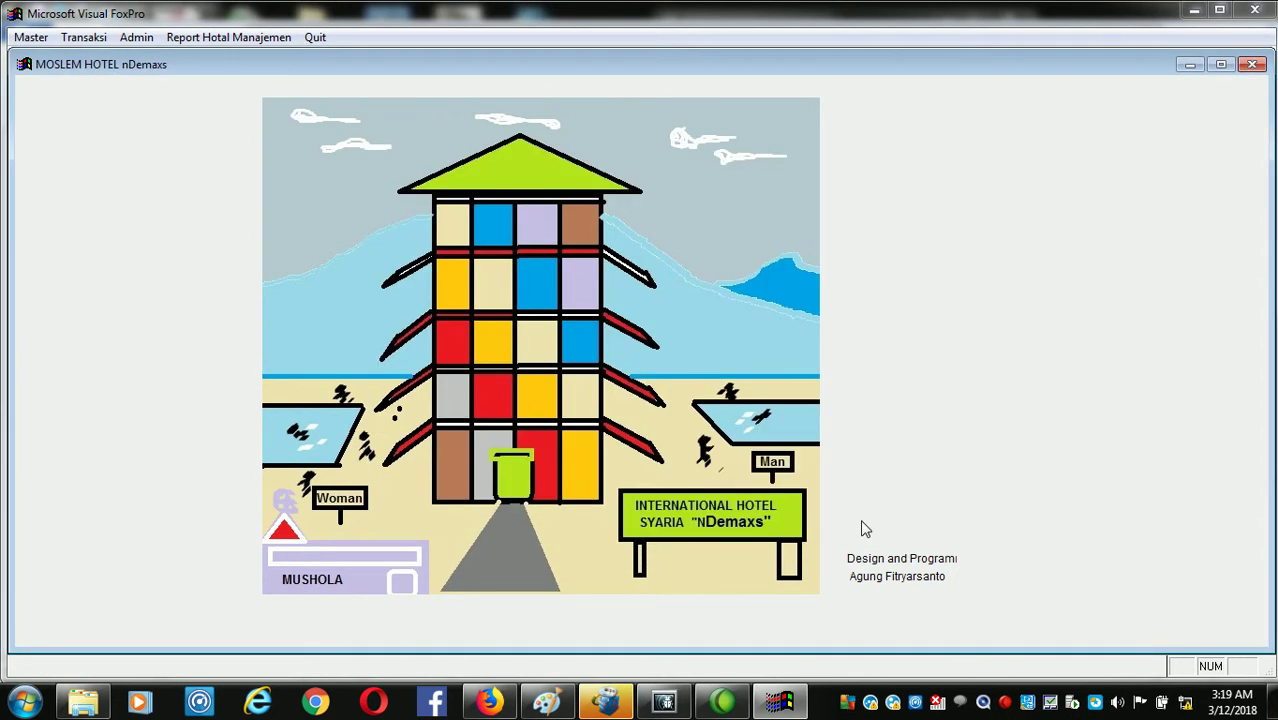
- Open the room master data, review each room record through to the last one, and close the form
left_click(30, 37)
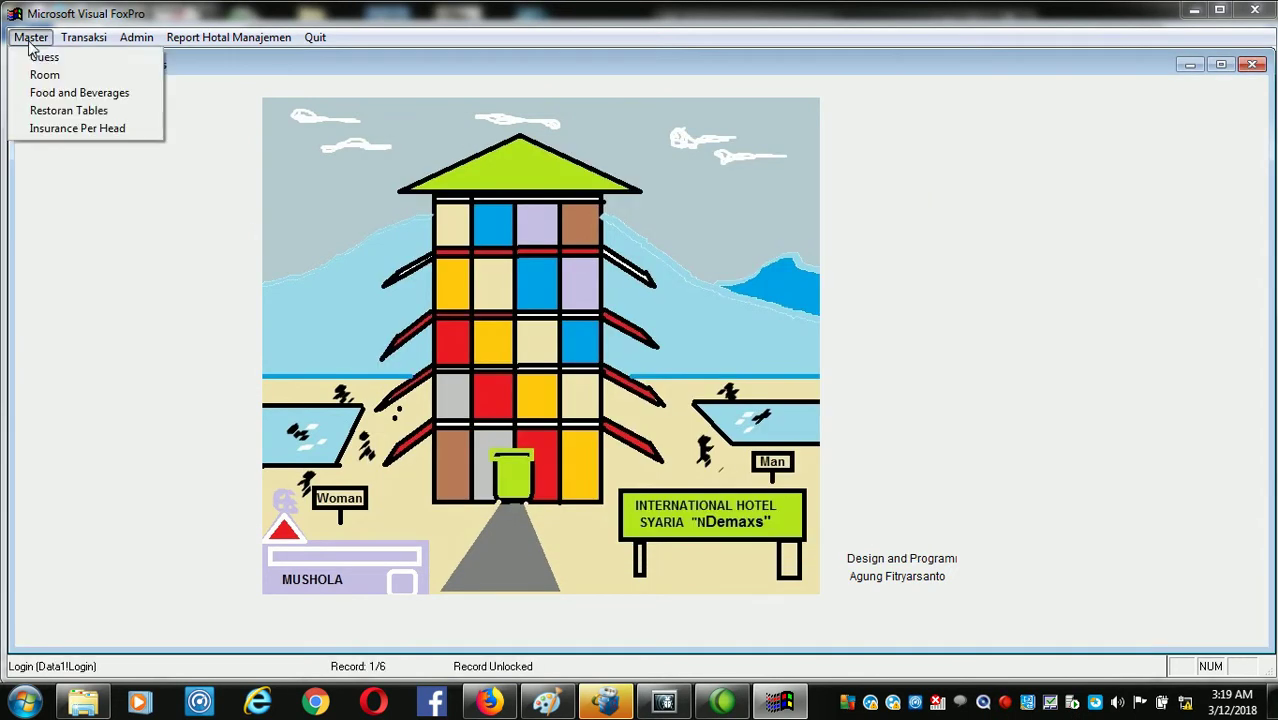
left_click(40, 77)
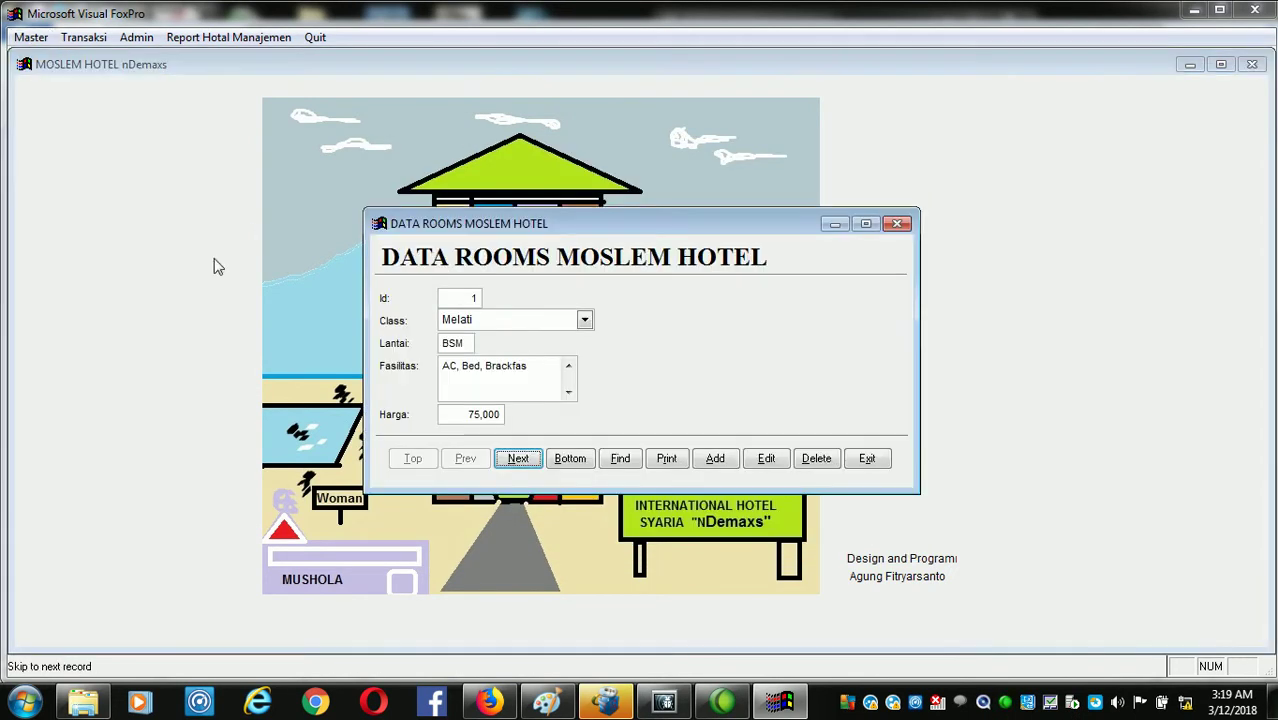
left_click(516, 459)
left_click(516, 459)
left_click(516, 459)
left_click(516, 459)
left_click(516, 460)
left_click(516, 460)
left_click(516, 460)
left_click(516, 460)
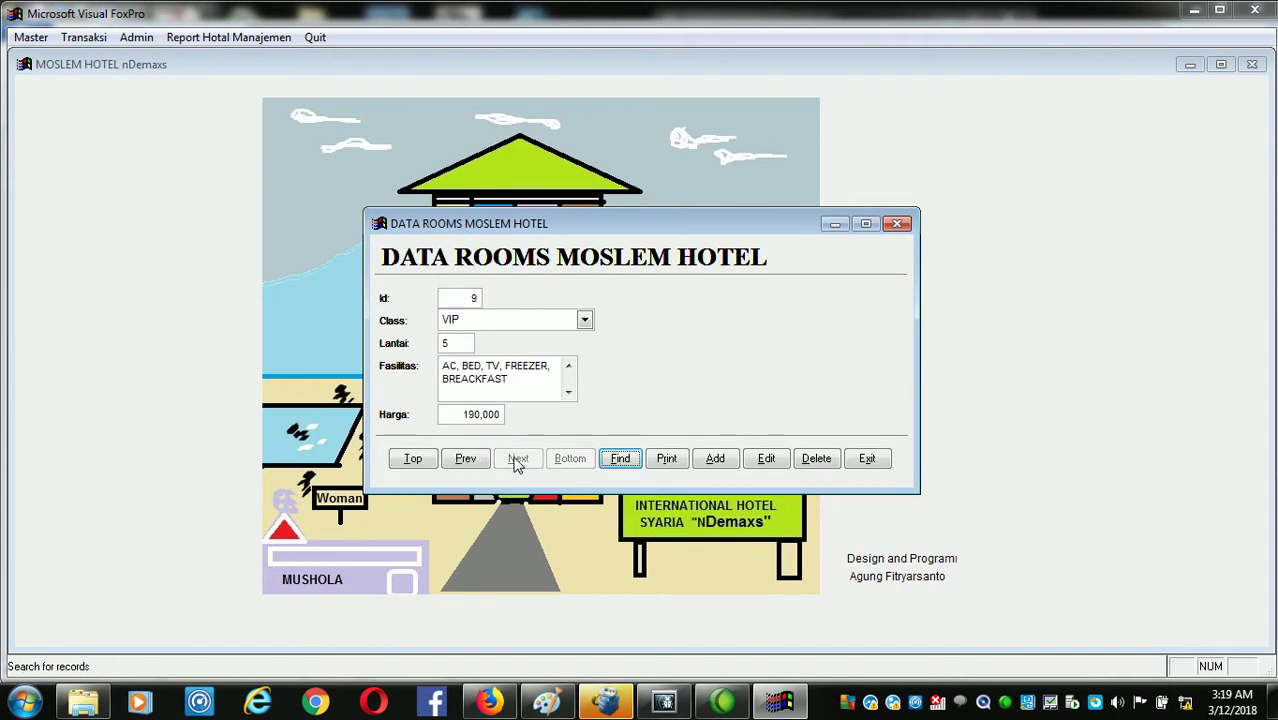
left_click(866, 462)
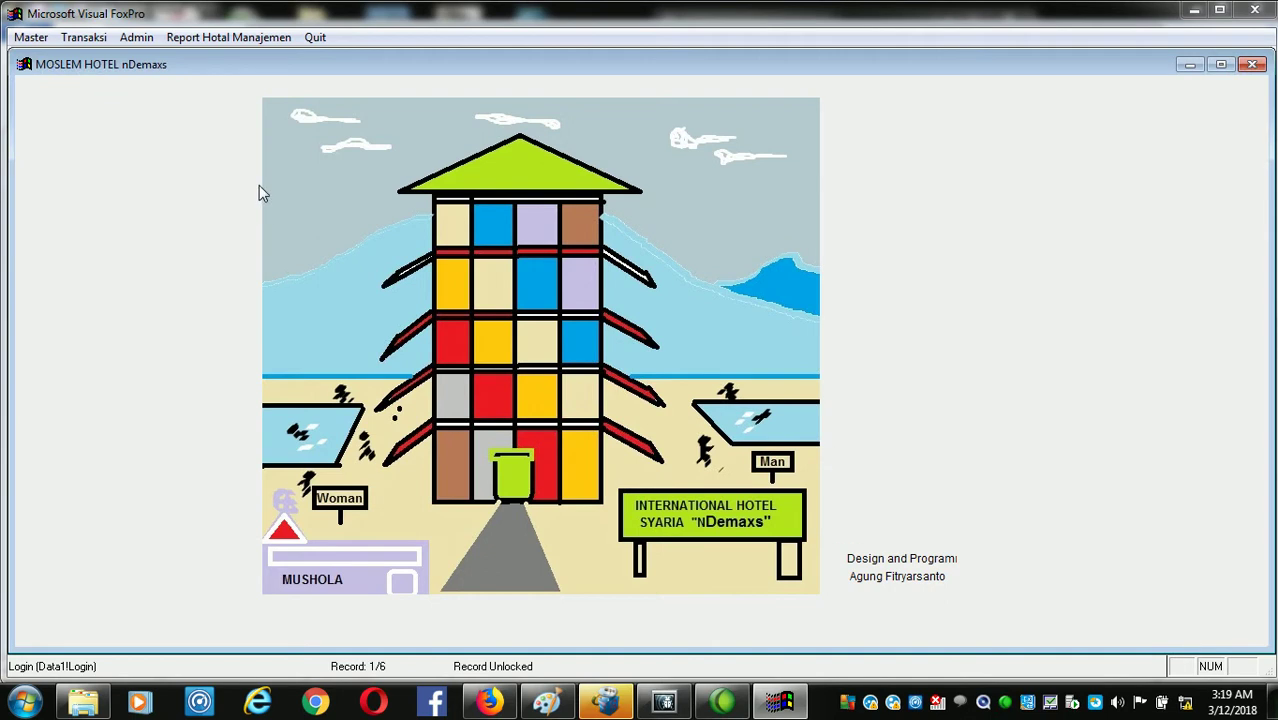
- Open the insurance per head master data, review the premium records to the last one, and close the form
left_click(31, 38)
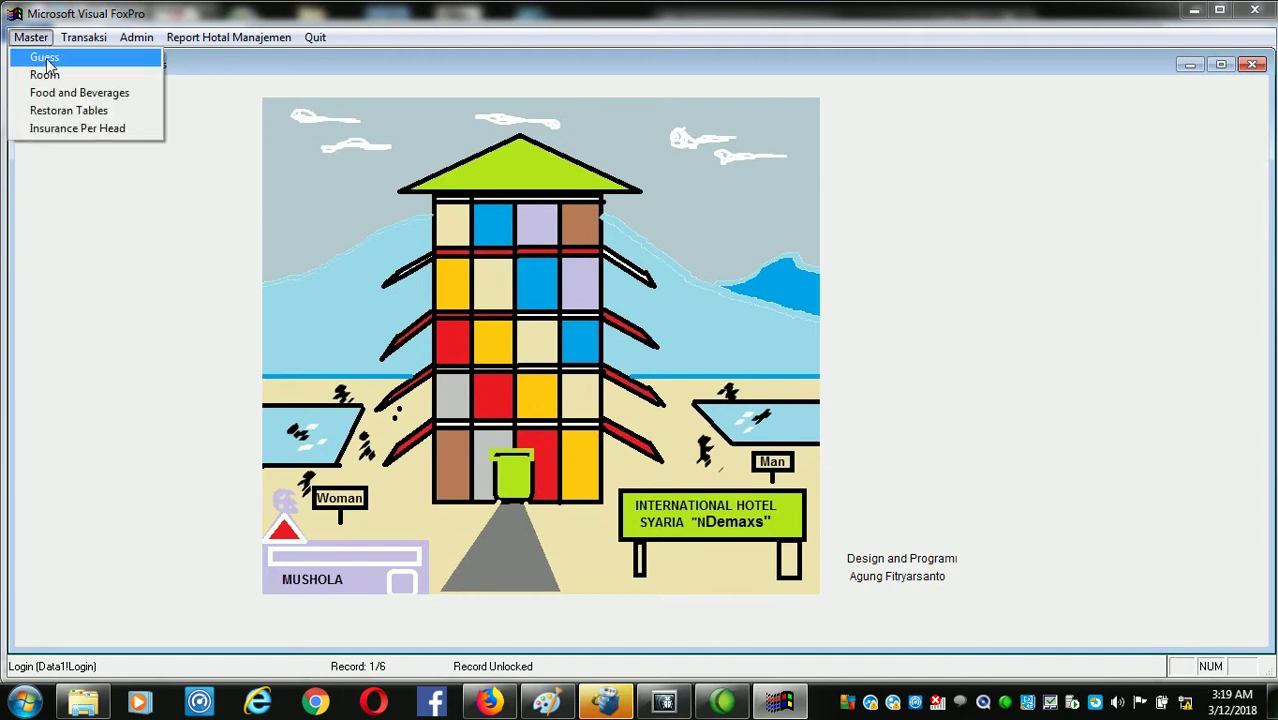
left_click(76, 128)
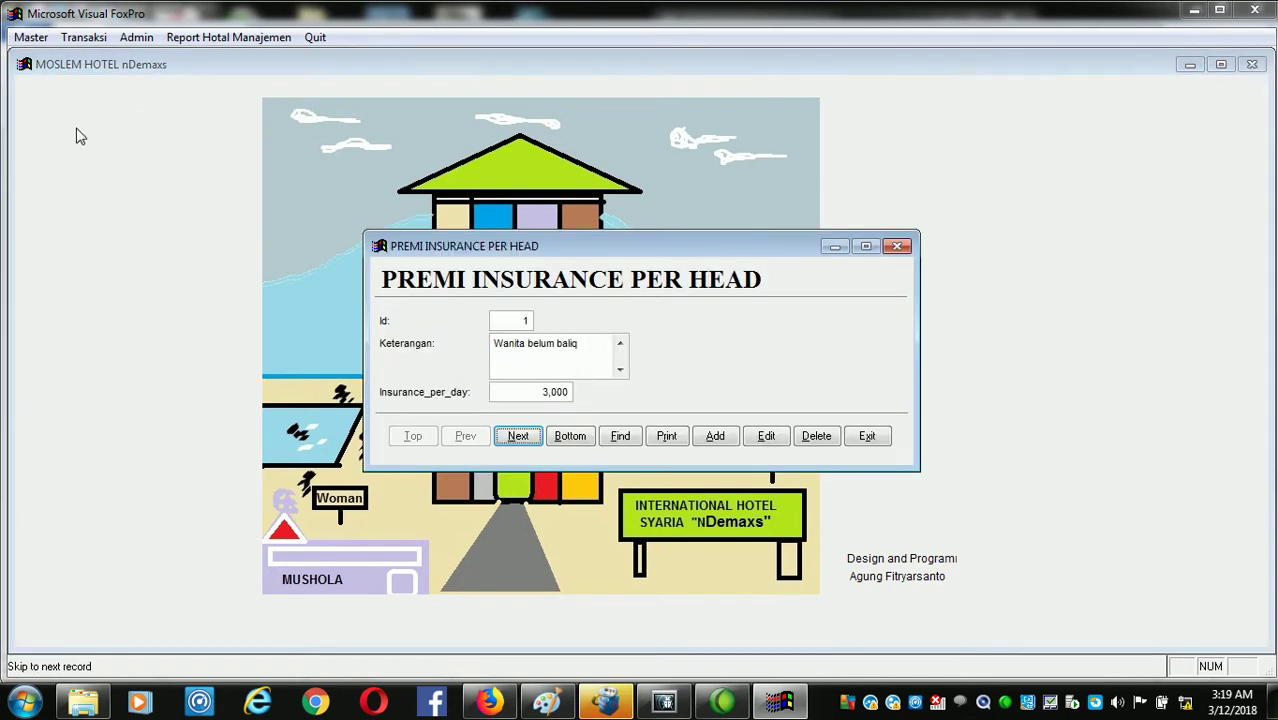
left_click(520, 437)
left_click(520, 437)
left_click(520, 437)
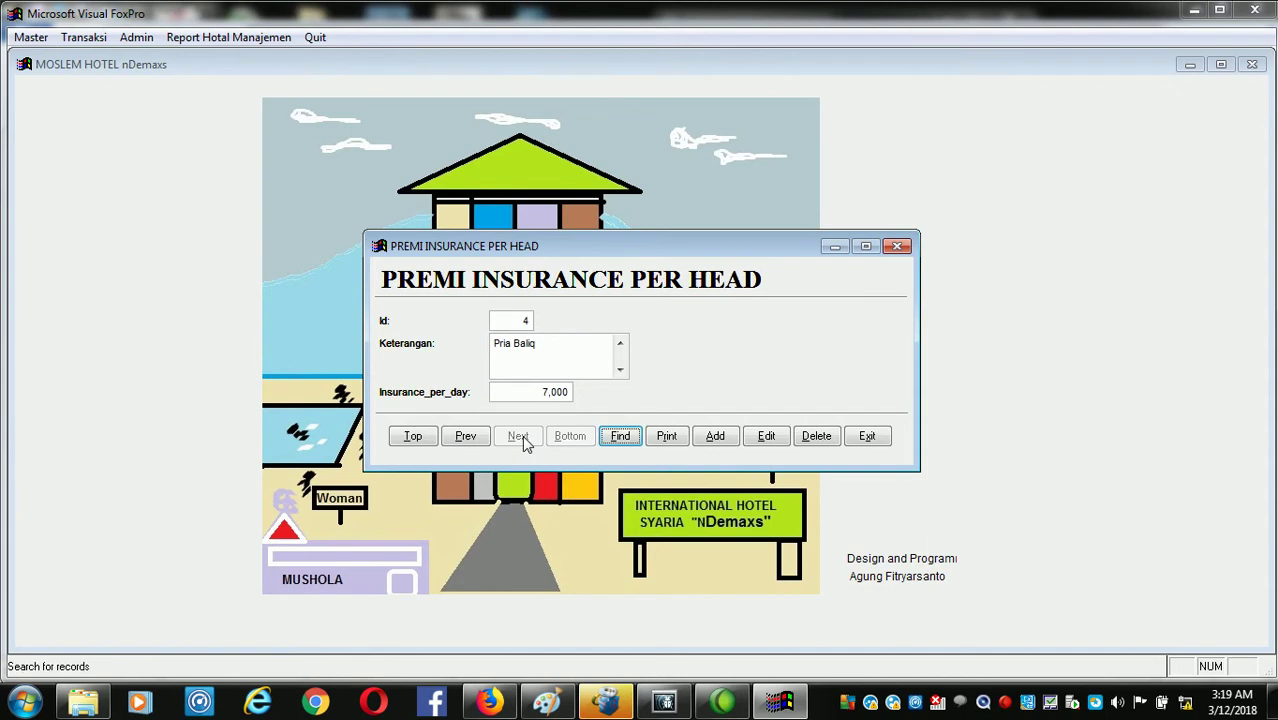
left_click(864, 438)
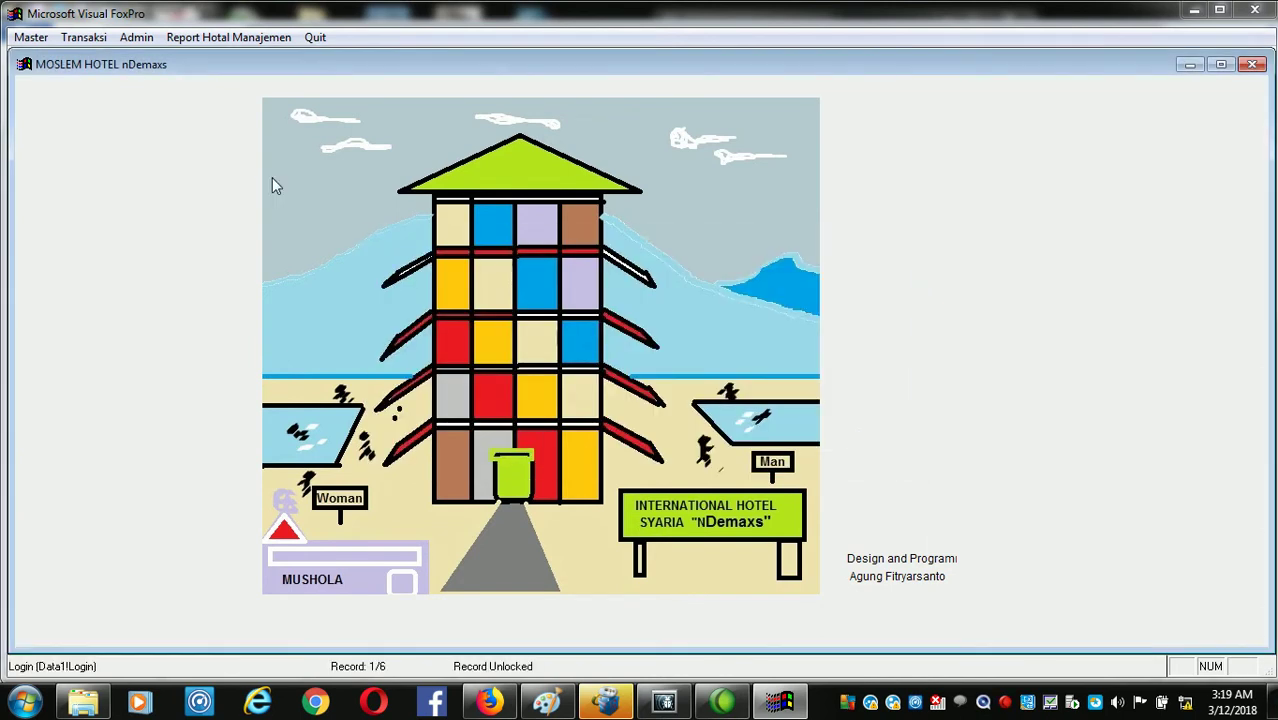
- Open the room booking transactions, browse the bookings to the last record, and close the form
left_click(101, 38)
left_click(104, 58)
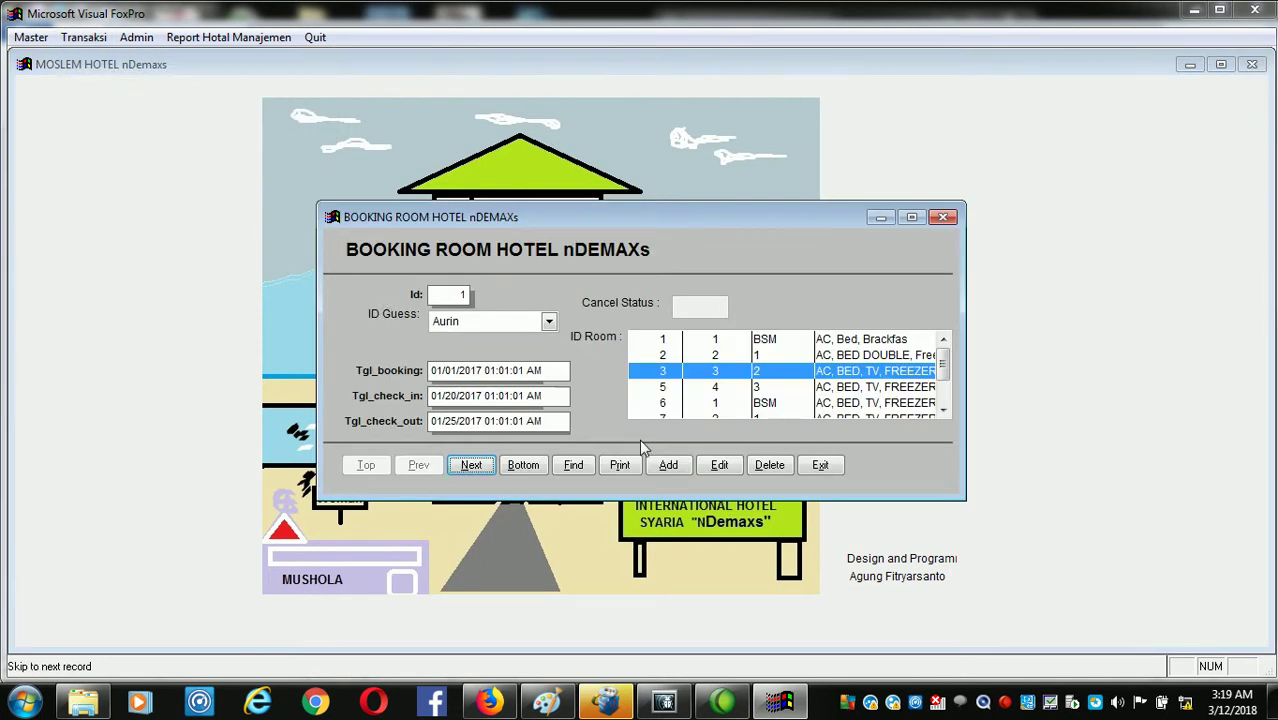
left_click(472, 465)
left_click(472, 465)
left_click(472, 465)
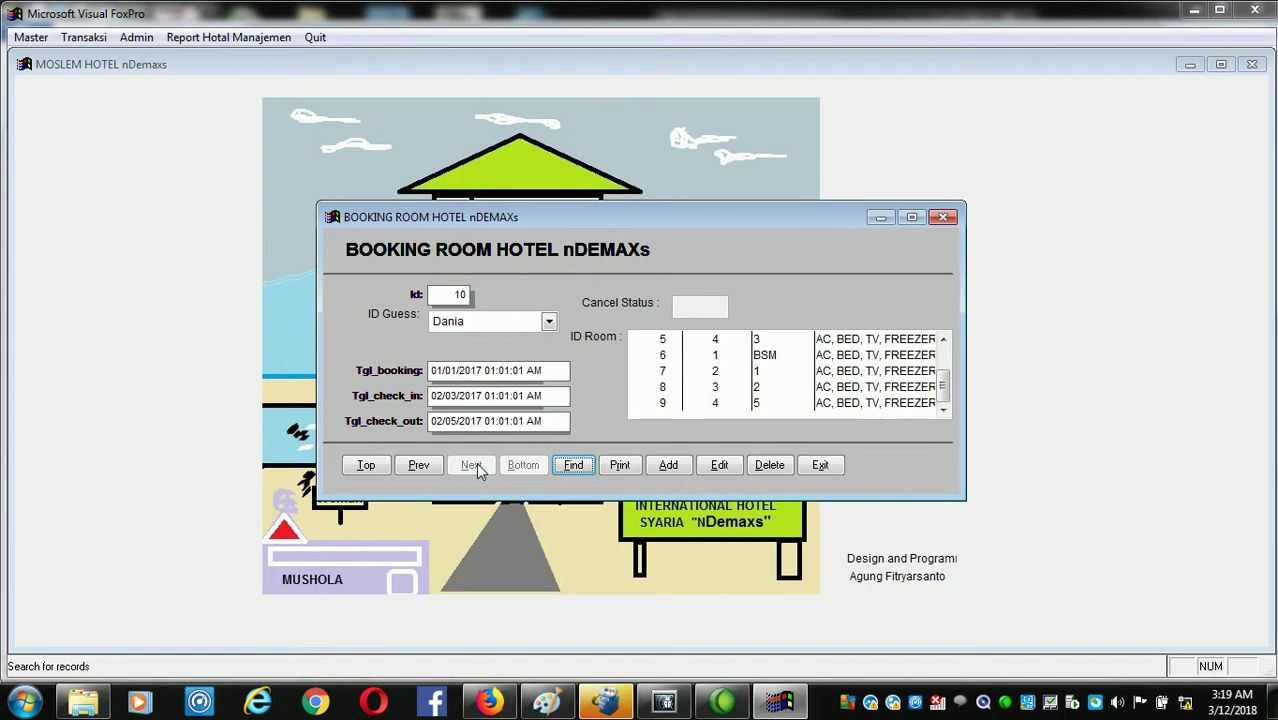
left_click(828, 466)
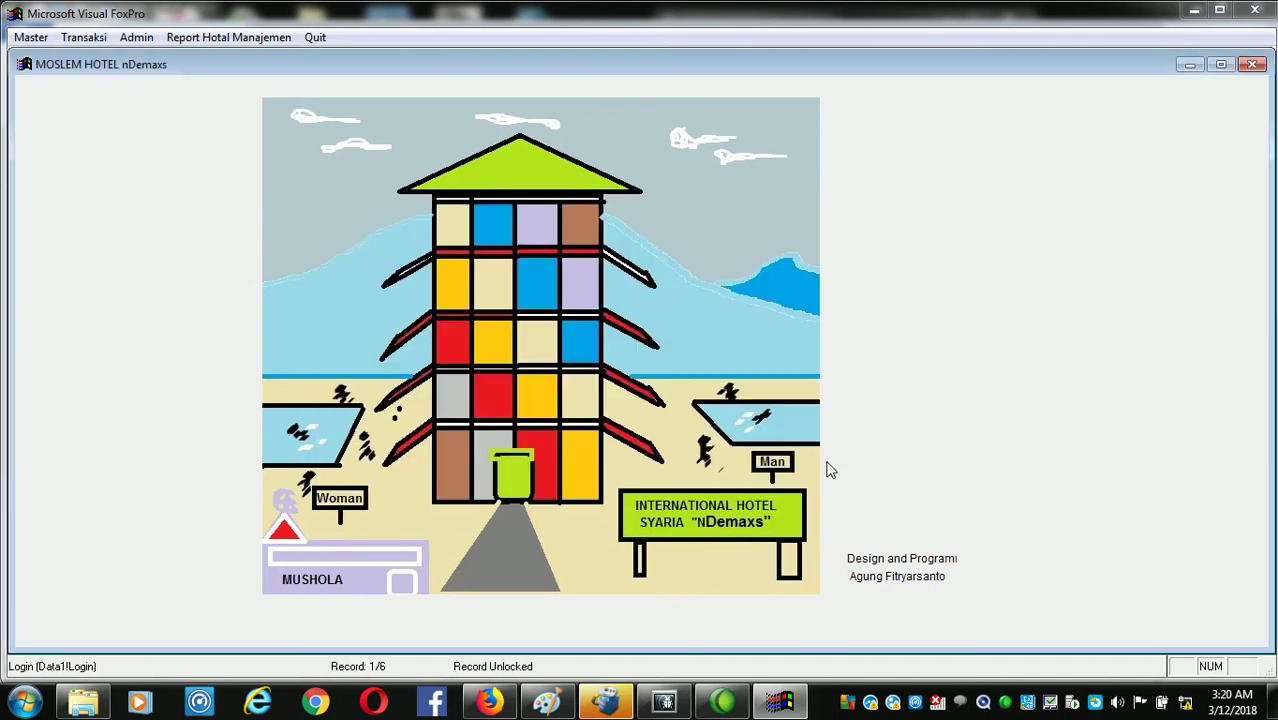
- Open the restaurant table booking transactions, browse to the last booking, and close the form
left_click(90, 38)
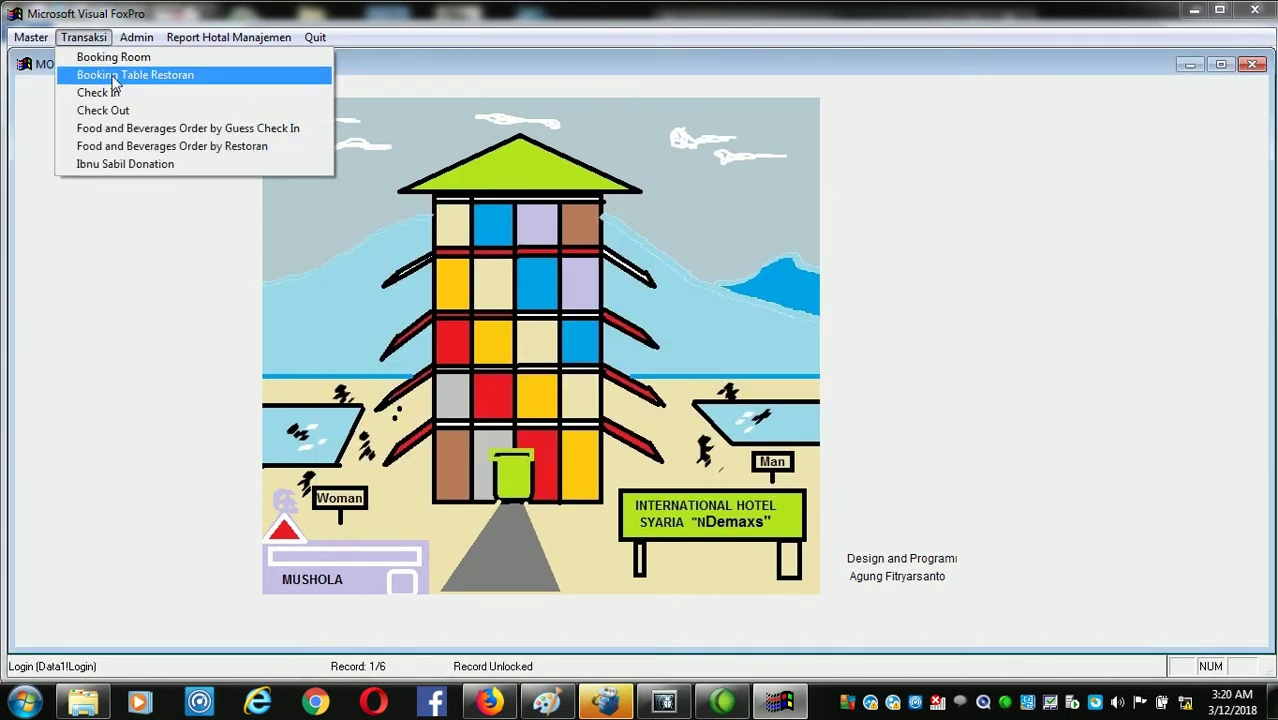
left_click(112, 76)
left_click(527, 467)
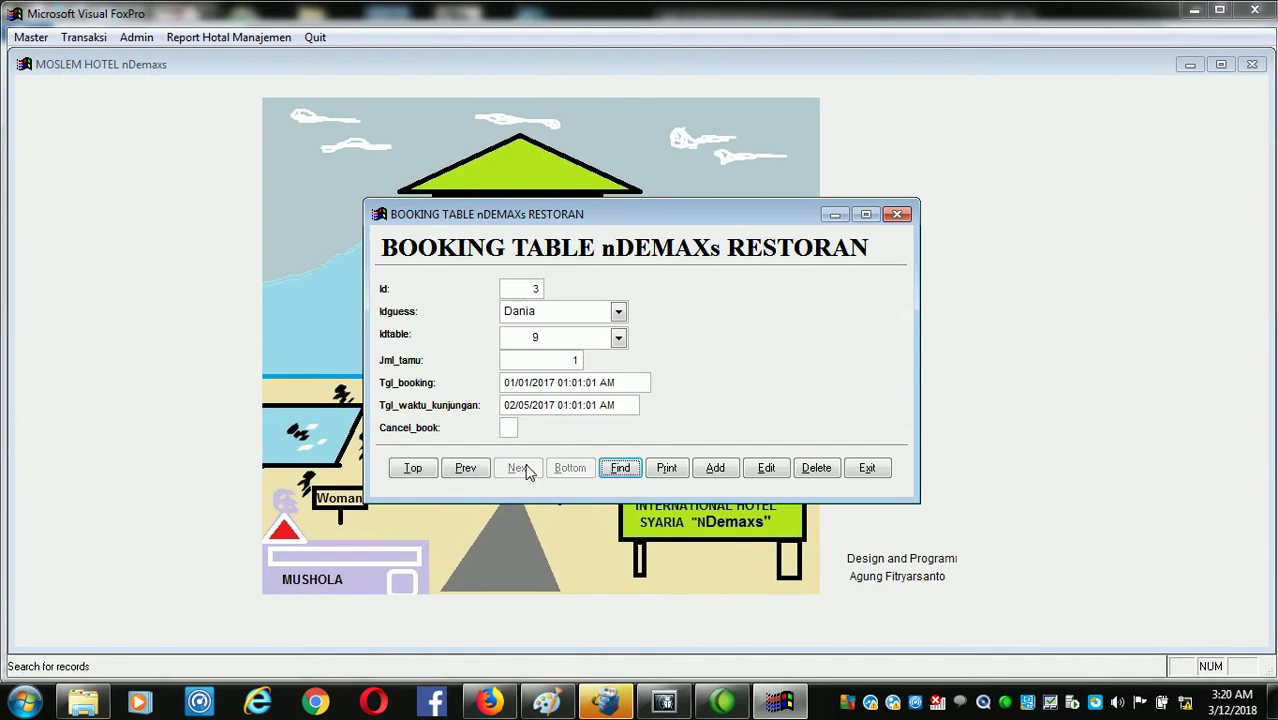
left_click(856, 469)
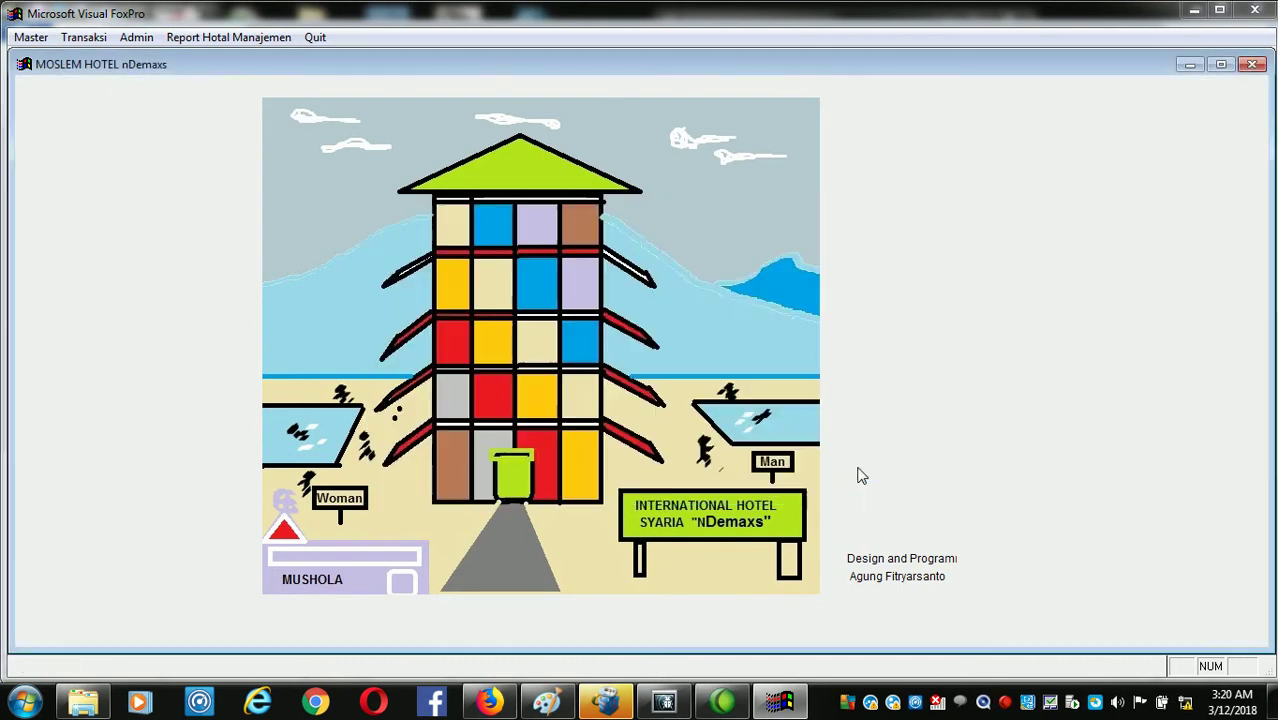
- Bring up the list of available hotel transaction forms
left_click(104, 40)
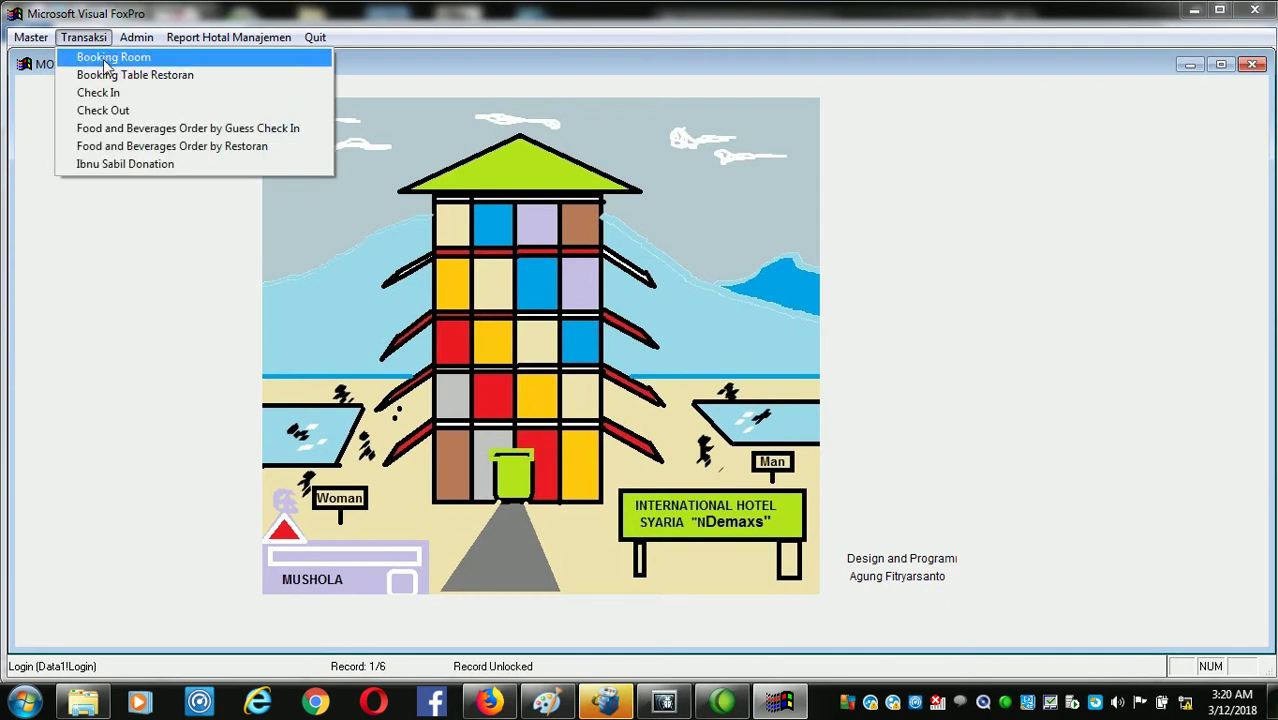